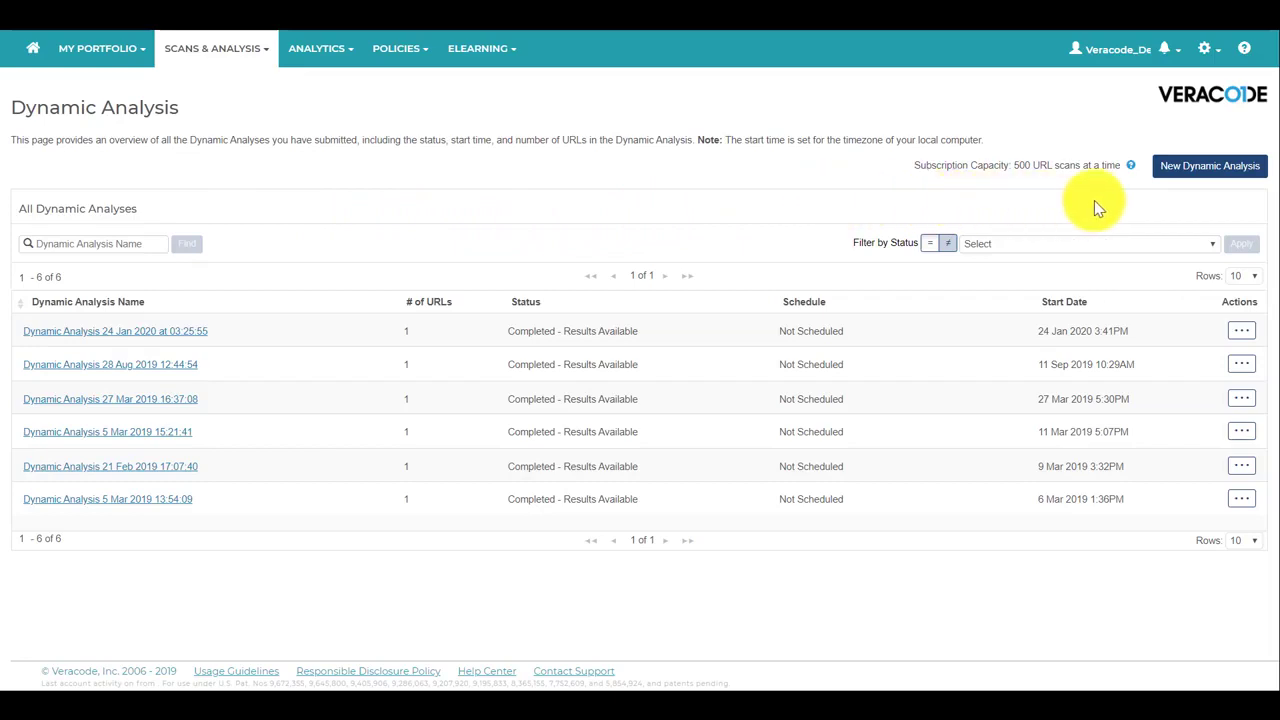
Start a new Dynamic Analysis and add the lisbon dvwa login.php URL by hand to the URLs to Scan list.
{"action": "left_click", "coordinate": [1203, 168]}
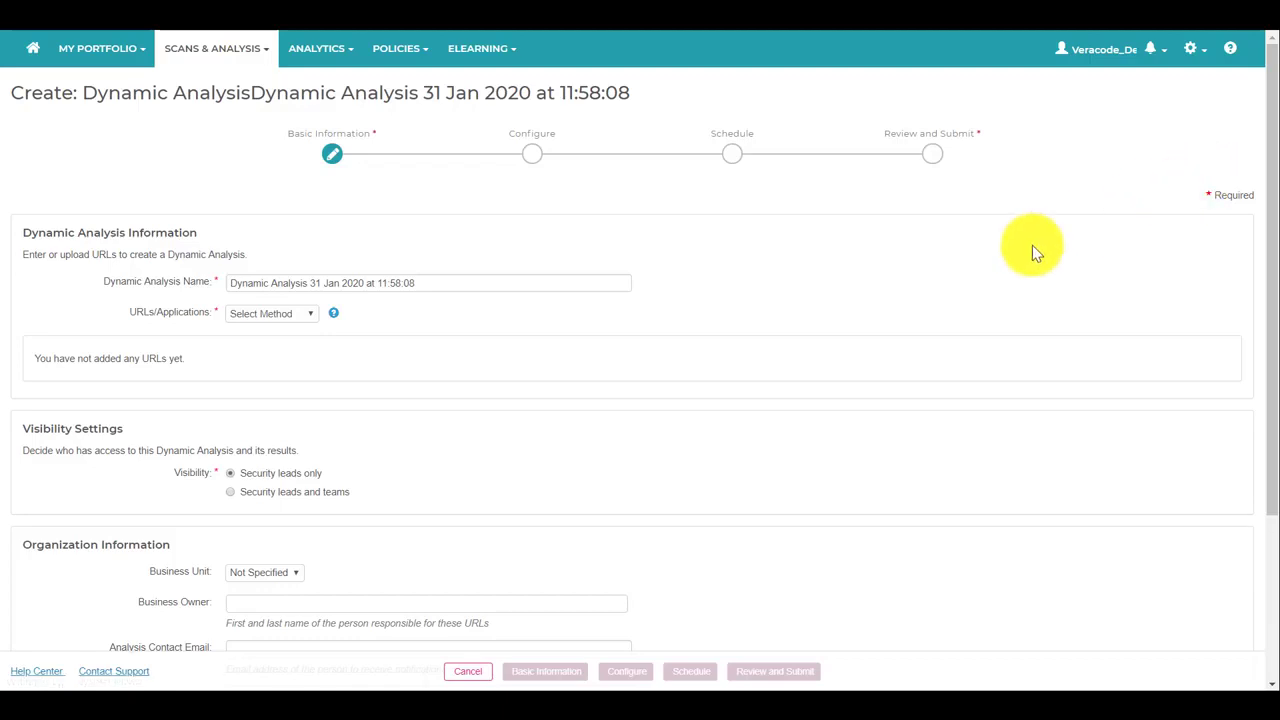
{"action": "left_click", "coordinate": [298, 314]}
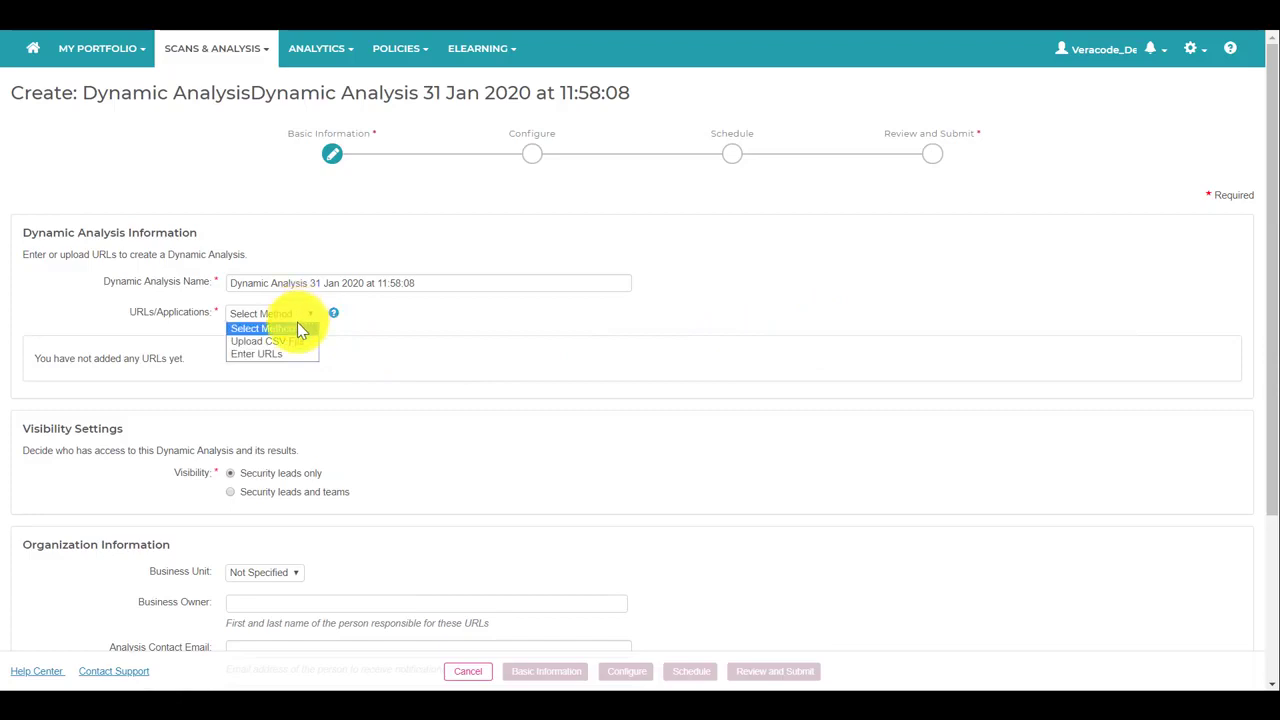
{"action": "left_click", "coordinate": [285, 353]}
{"action": "left_click", "coordinate": [314, 443]}
{"action": "type", "text": "http://lisbon.cloudloop.veracodelabs.com/dvwa/login.php"}
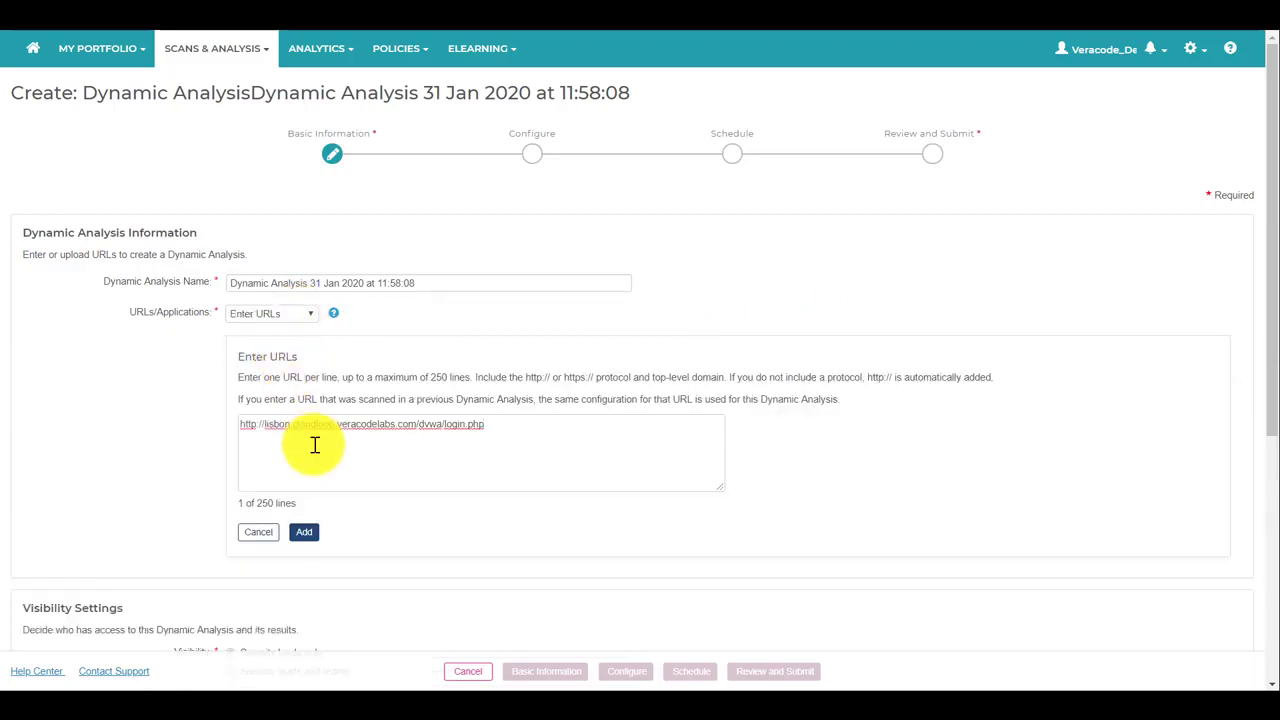
{"action": "left_click", "coordinate": [311, 540]}
{"action": "left_click", "coordinate": [296, 385]}
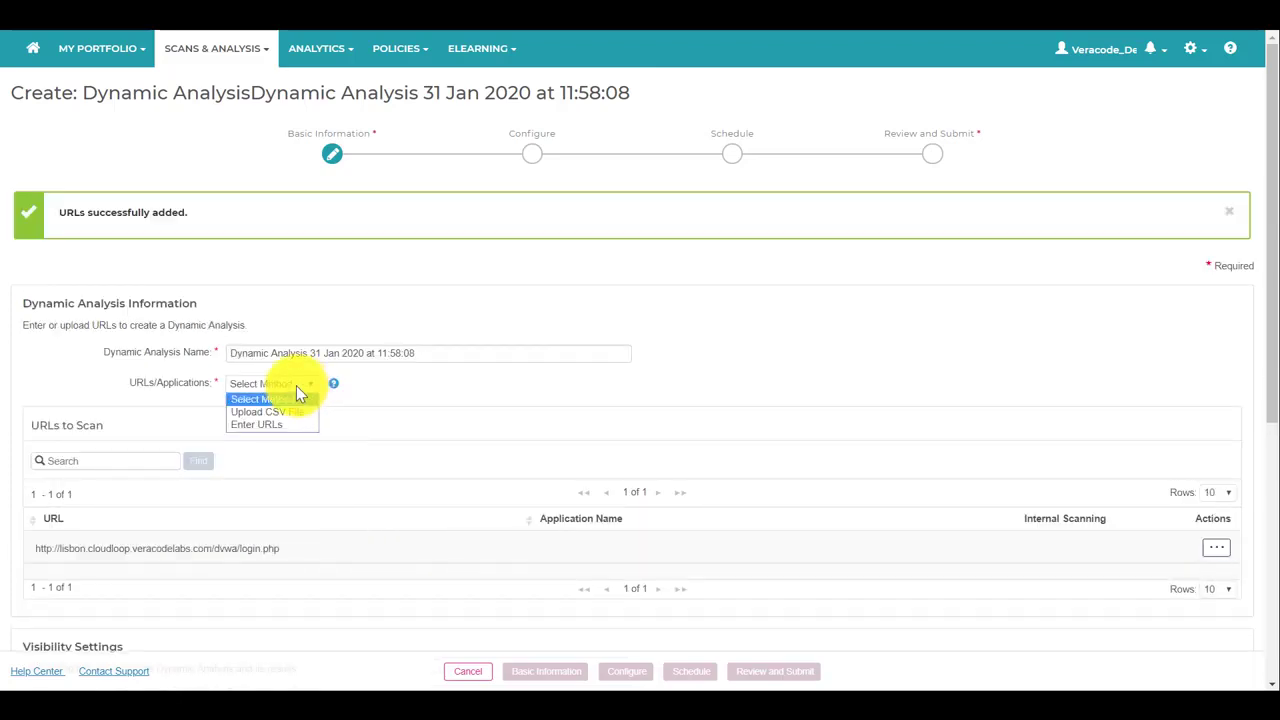
{"action": "left_click", "coordinate": [285, 411]}
Upload OWASP-Test-URLS.csv so the URLs to Scan list holds 10 entries.
{"action": "left_click", "coordinate": [281, 472]}
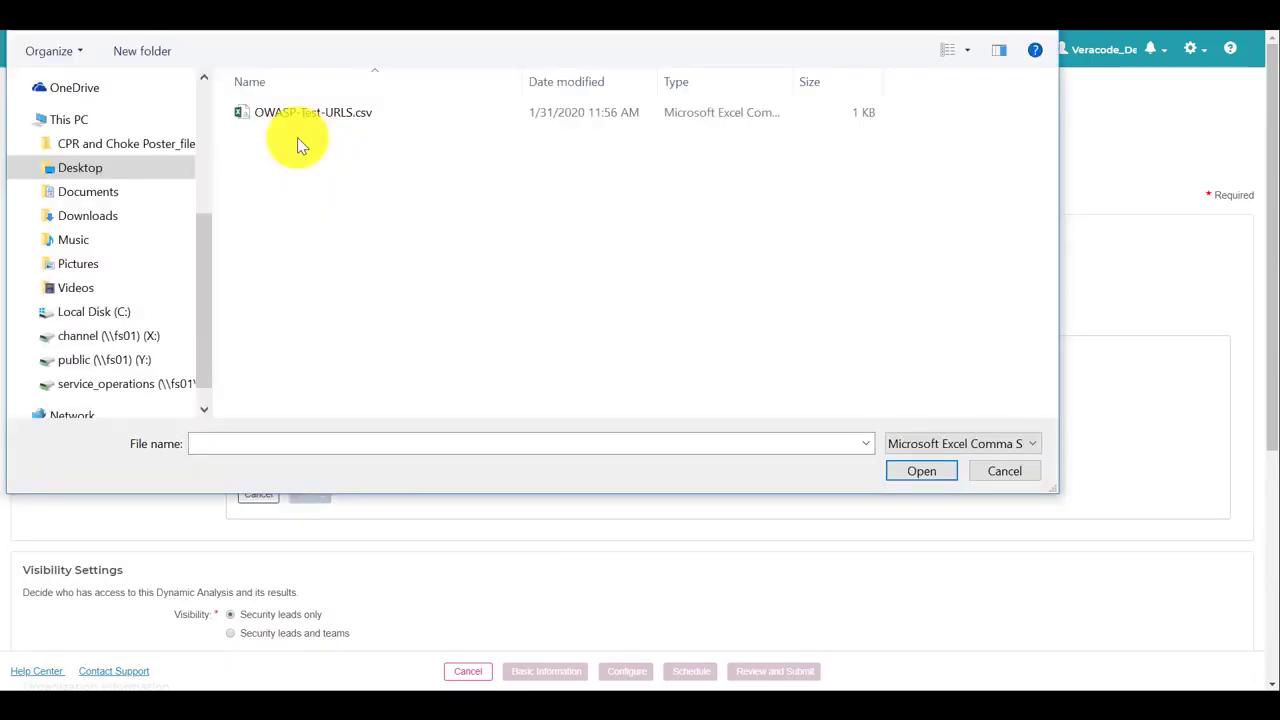
{"action": "left_click", "coordinate": [295, 113]}
{"action": "left_click", "coordinate": [905, 470]}
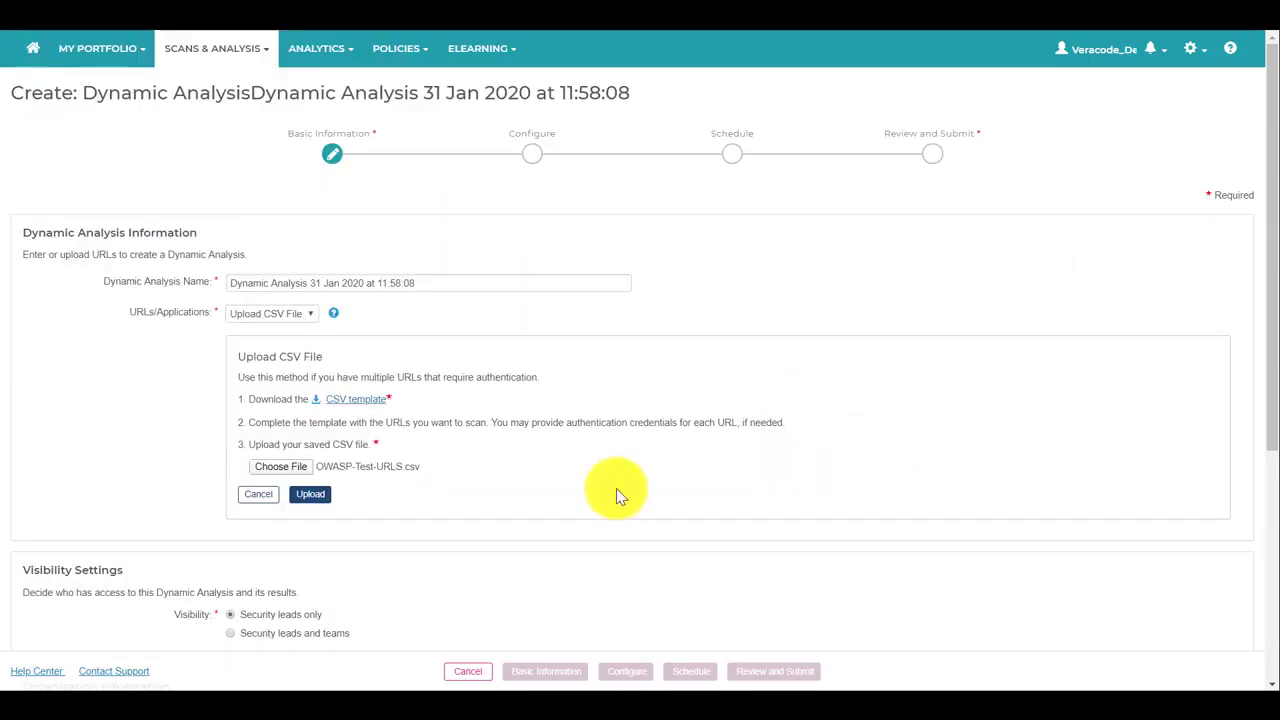
{"action": "left_click", "coordinate": [310, 494]}
{"action": "scroll", "coordinate": [322, 495], "scroll_direction": "down", "scroll_amount": 1}
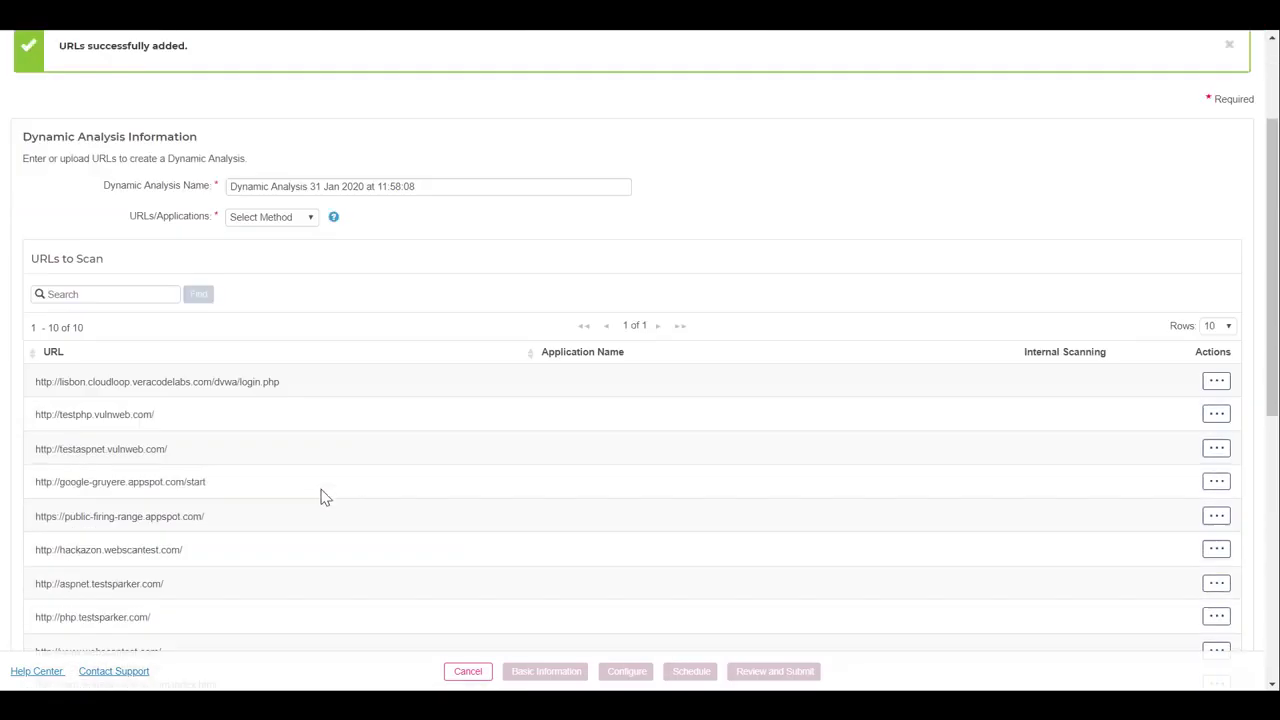
{"action": "scroll", "coordinate": [322, 497], "scroll_direction": "down", "scroll_amount": 4}
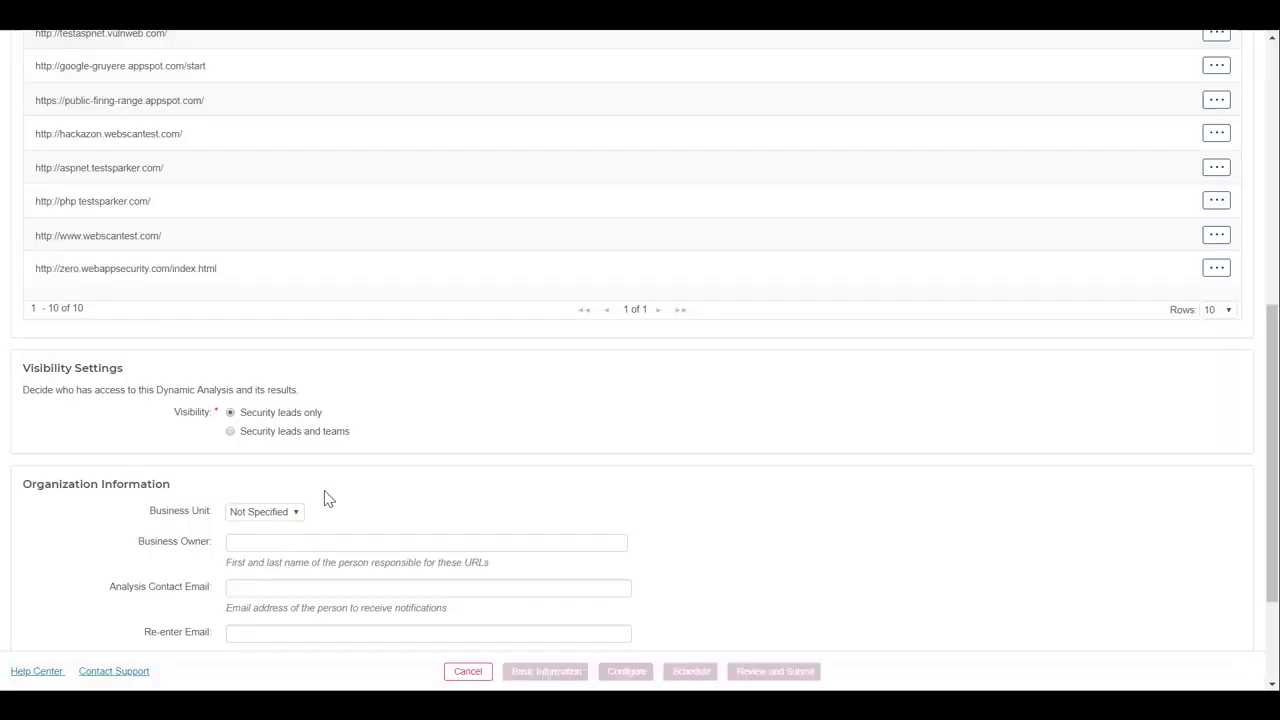
{"action": "scroll", "coordinate": [328, 498], "scroll_direction": "down", "scroll_amount": 1}
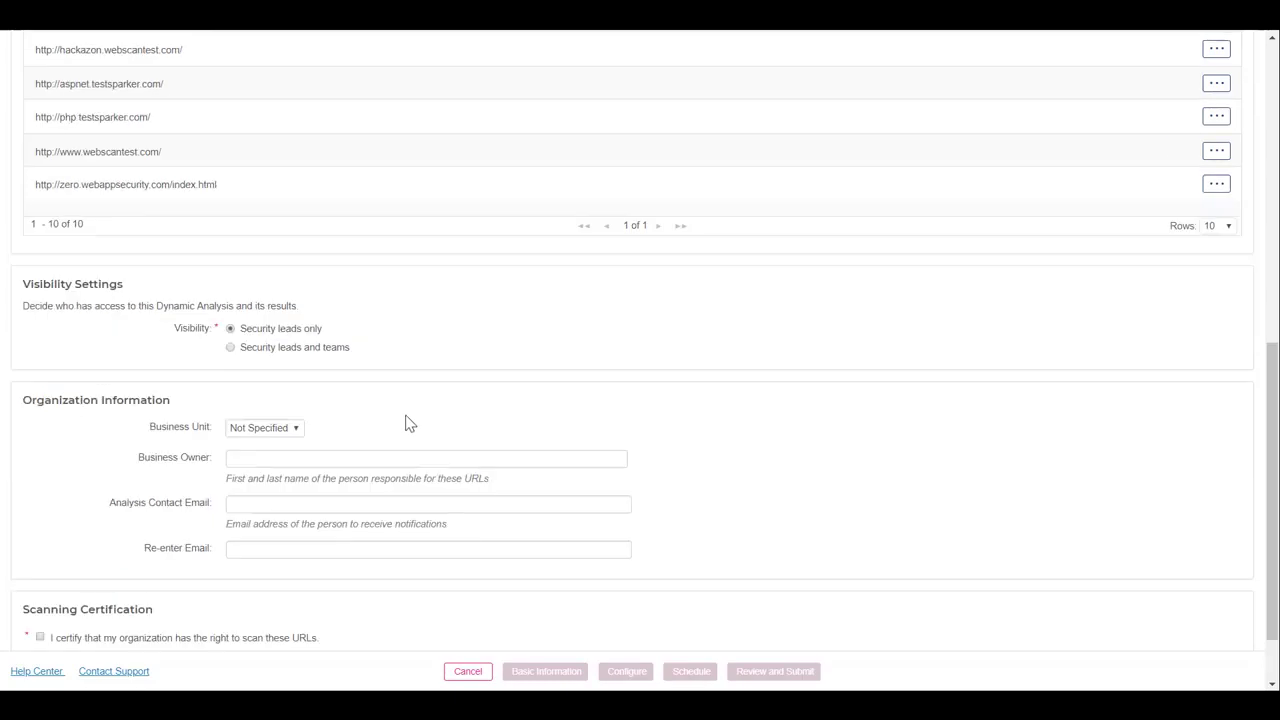
Set Business Unit to Finance and enter the business owner's name.
{"action": "left_click", "coordinate": [300, 428]}
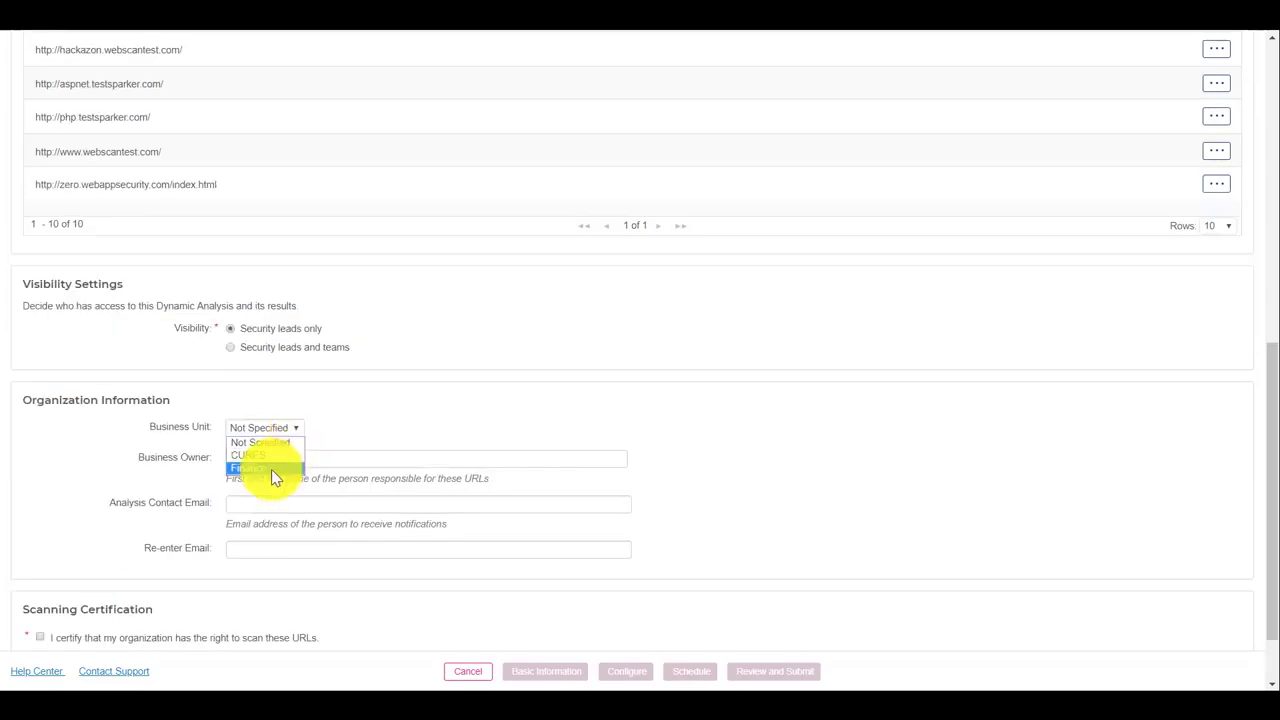
{"action": "left_click", "coordinate": [271, 468]}
{"action": "left_click", "coordinate": [281, 462]}
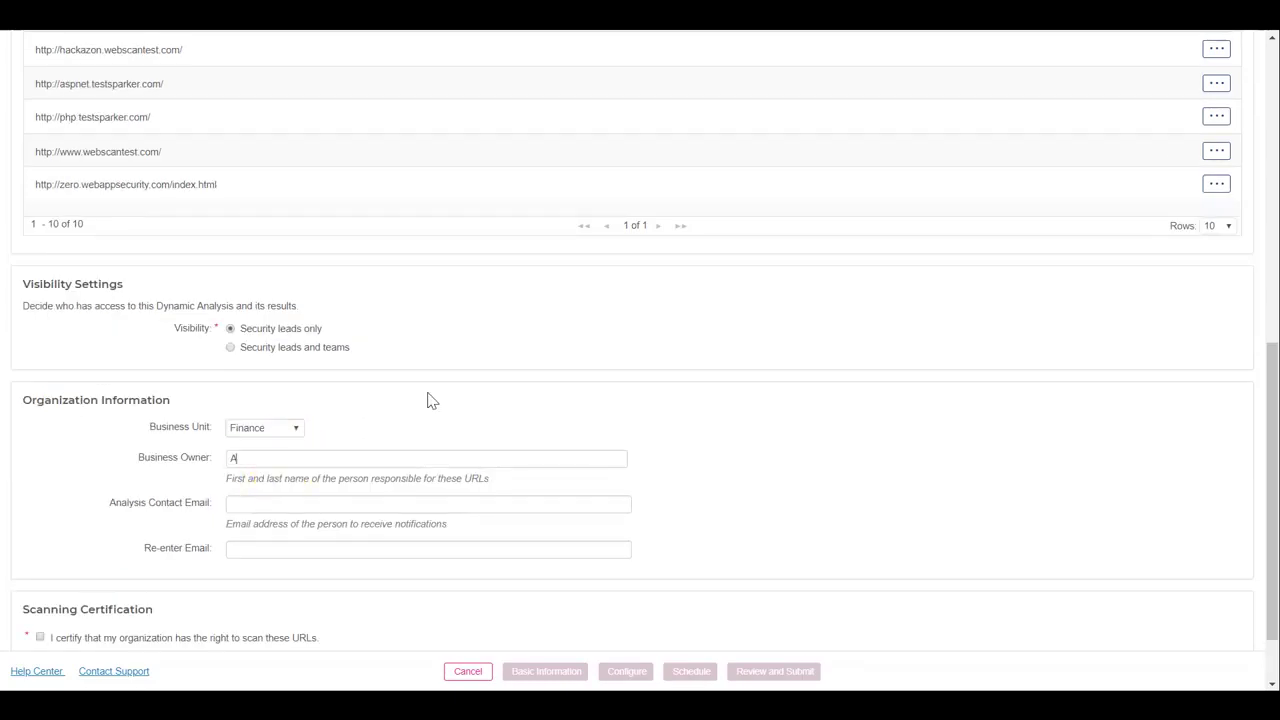
Enter the owner's contact email in both email fields and tick the scanning certification.
{"action": "key", "text": "Tab"}
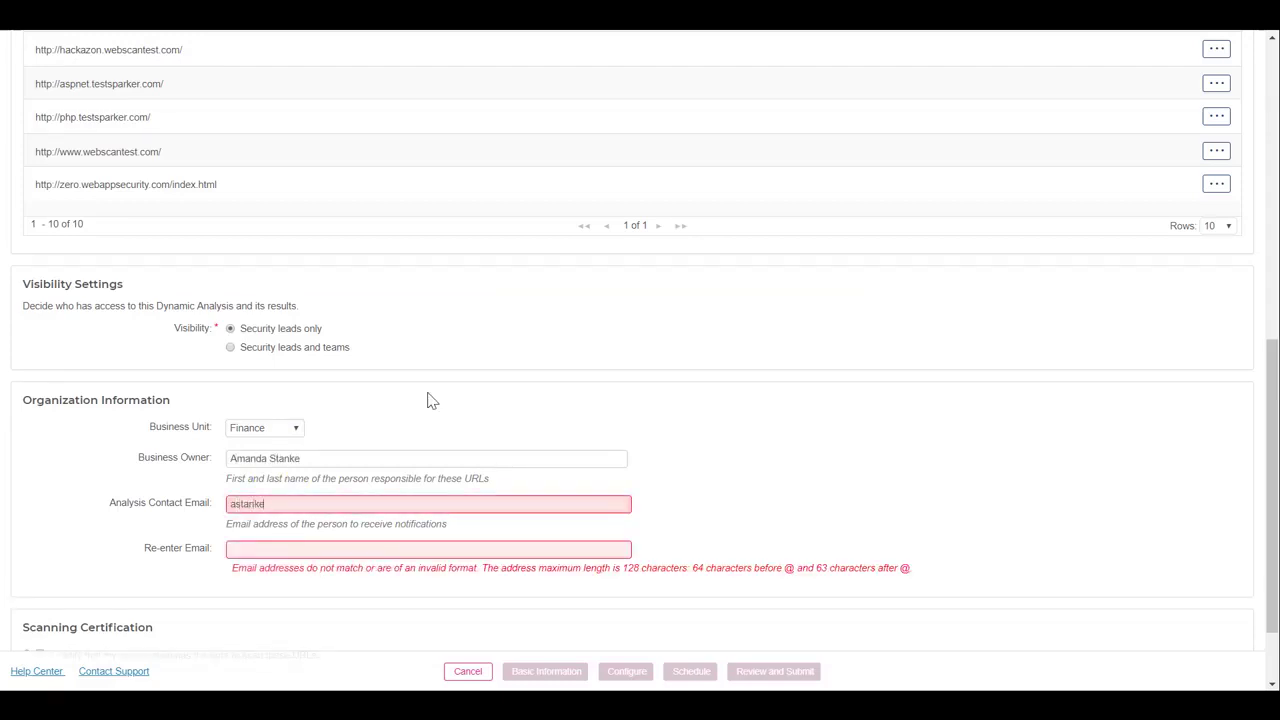
{"action": "key", "text": "Tab"}
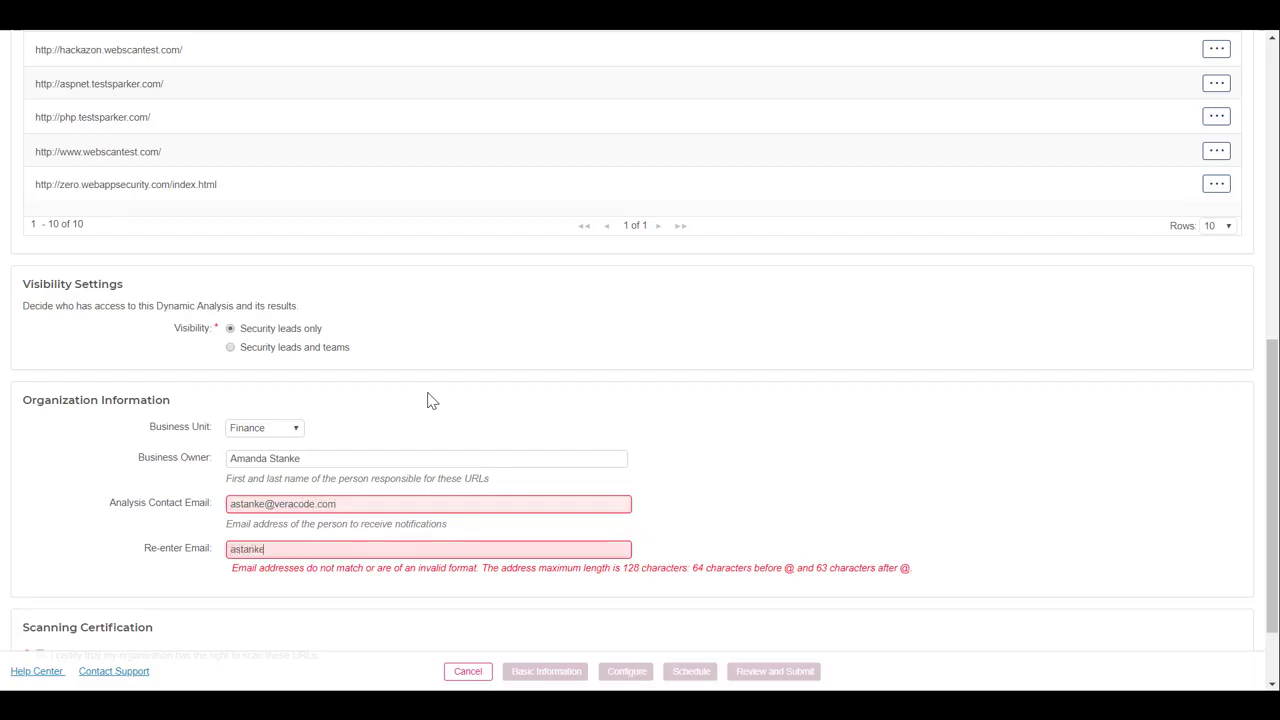
{"action": "scroll", "coordinate": [694, 474], "scroll_direction": "down", "scroll_amount": 1}
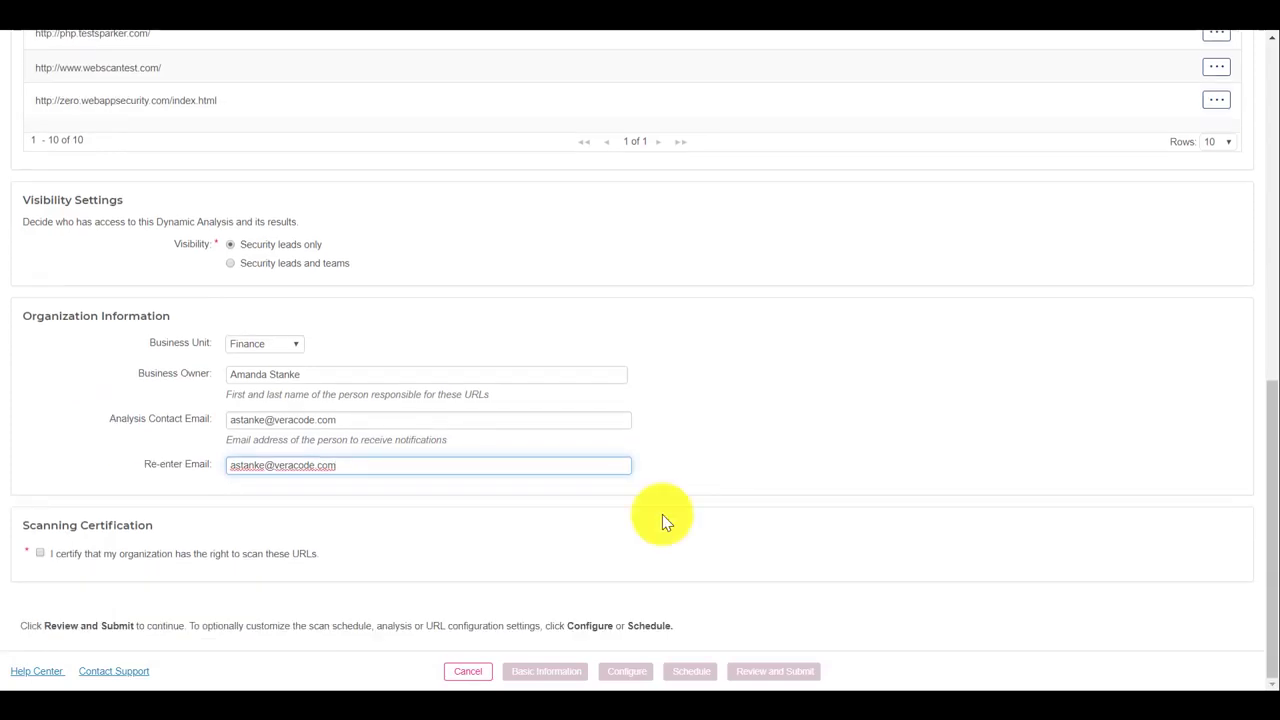
{"action": "left_click", "coordinate": [39, 553]}
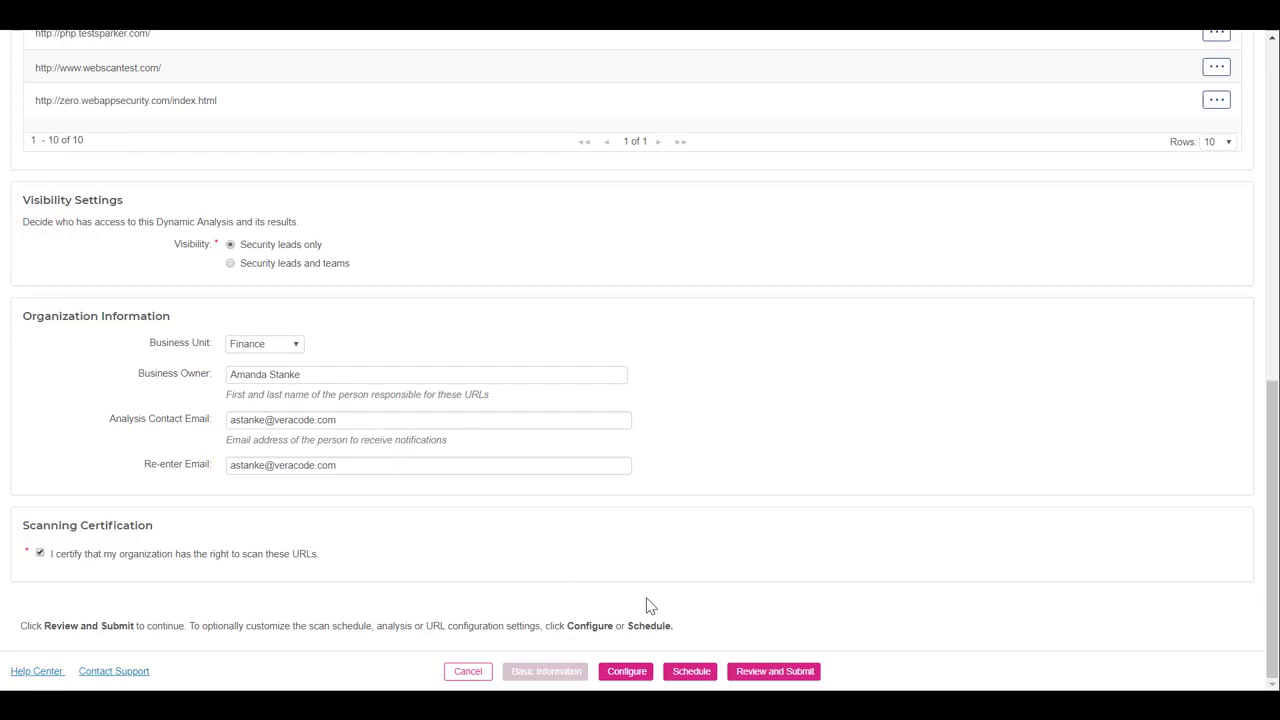
Open the lisbon login URL's configuration and expand its blacklist and allowed-hosts settings.
{"action": "left_click", "coordinate": [630, 671]}
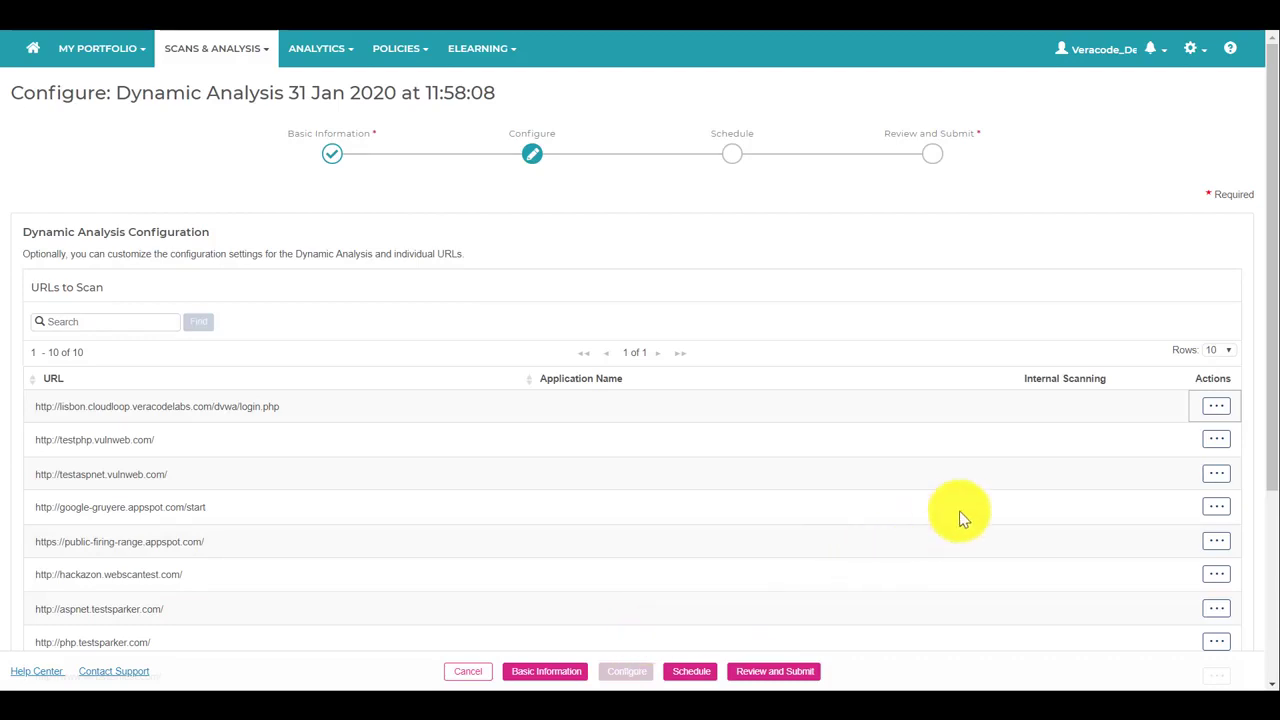
{"action": "left_click", "coordinate": [1214, 407]}
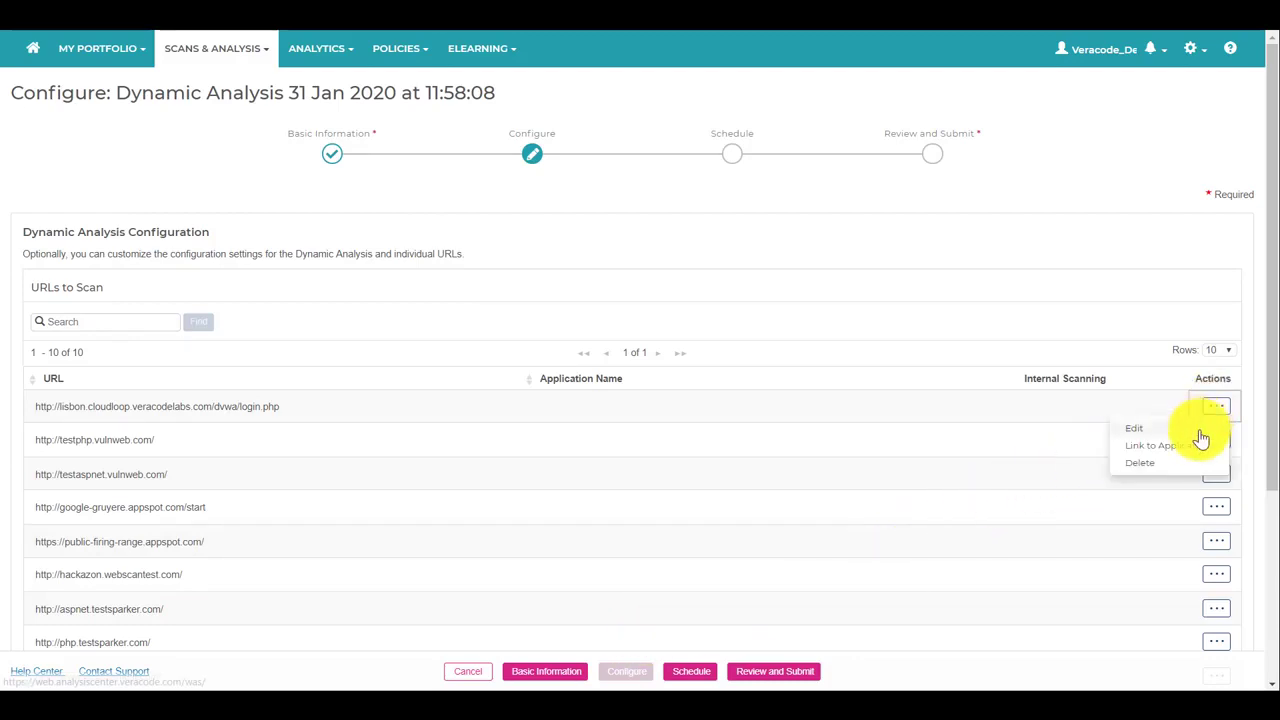
{"action": "left_click", "coordinate": [1198, 435]}
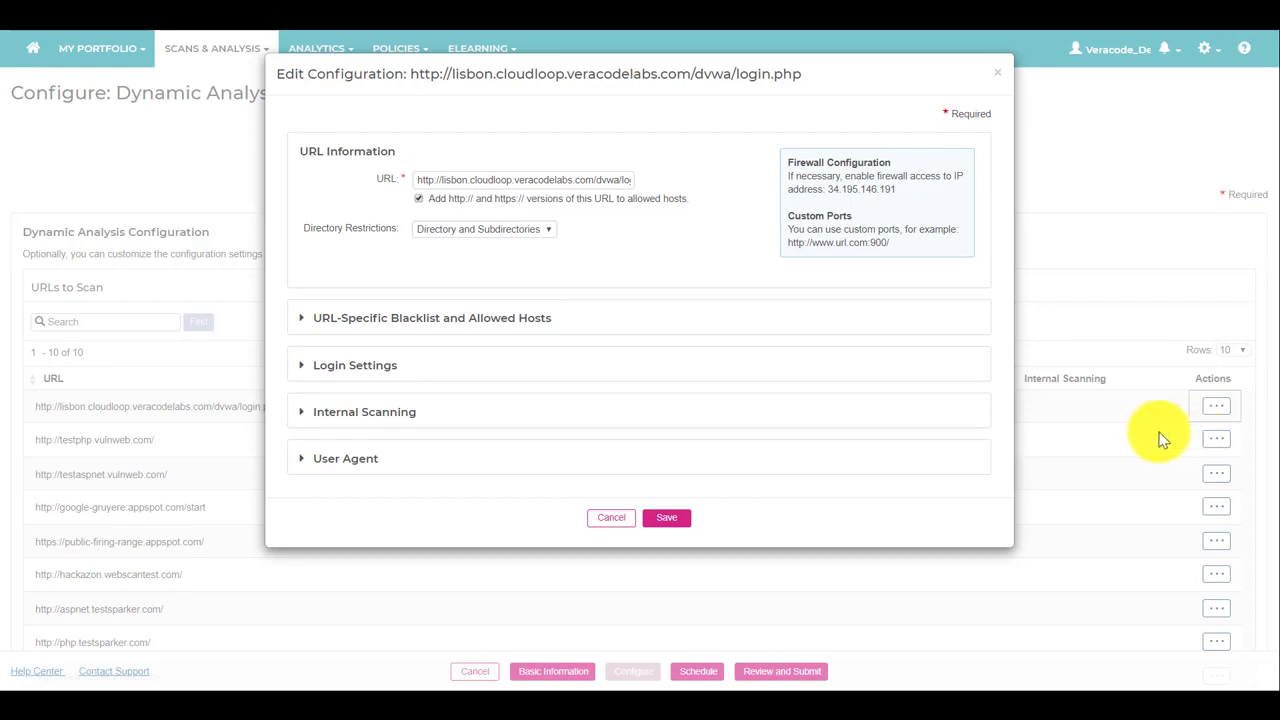
{"action": "left_click", "coordinate": [303, 330]}
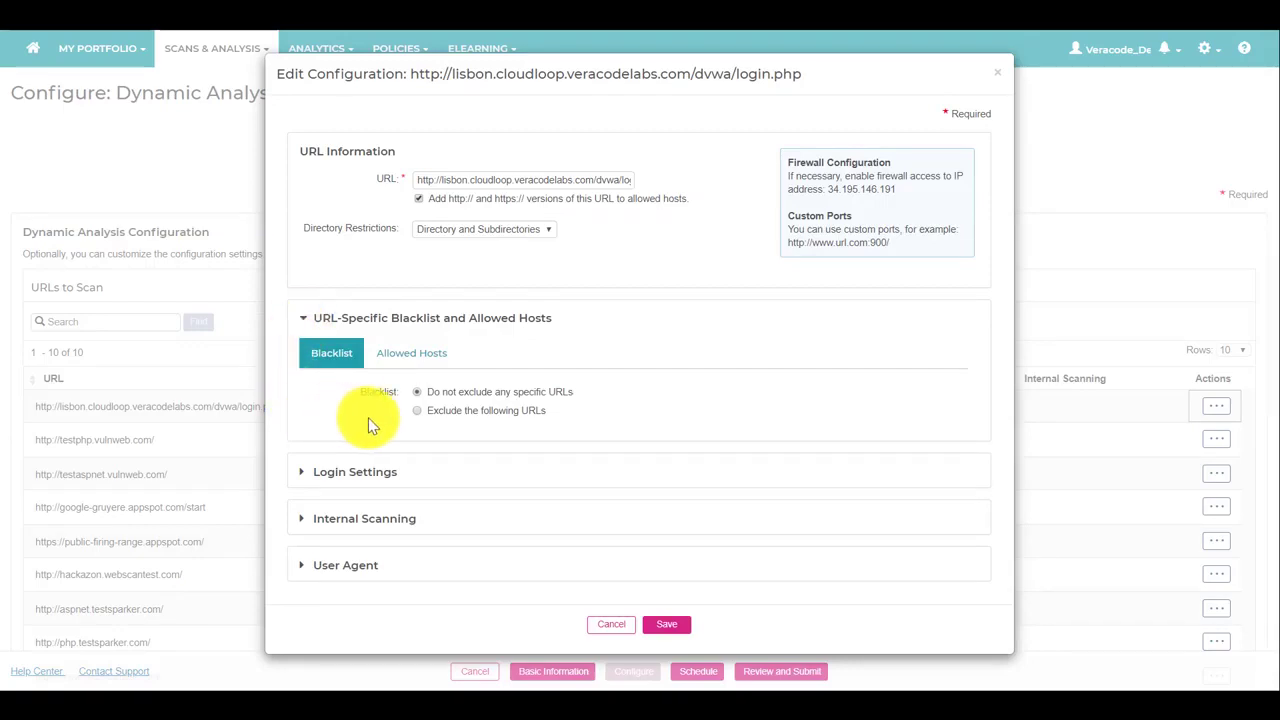
Blacklist the dvwa logout URL so it is excluded from scanning.
{"action": "left_click", "coordinate": [417, 410]}
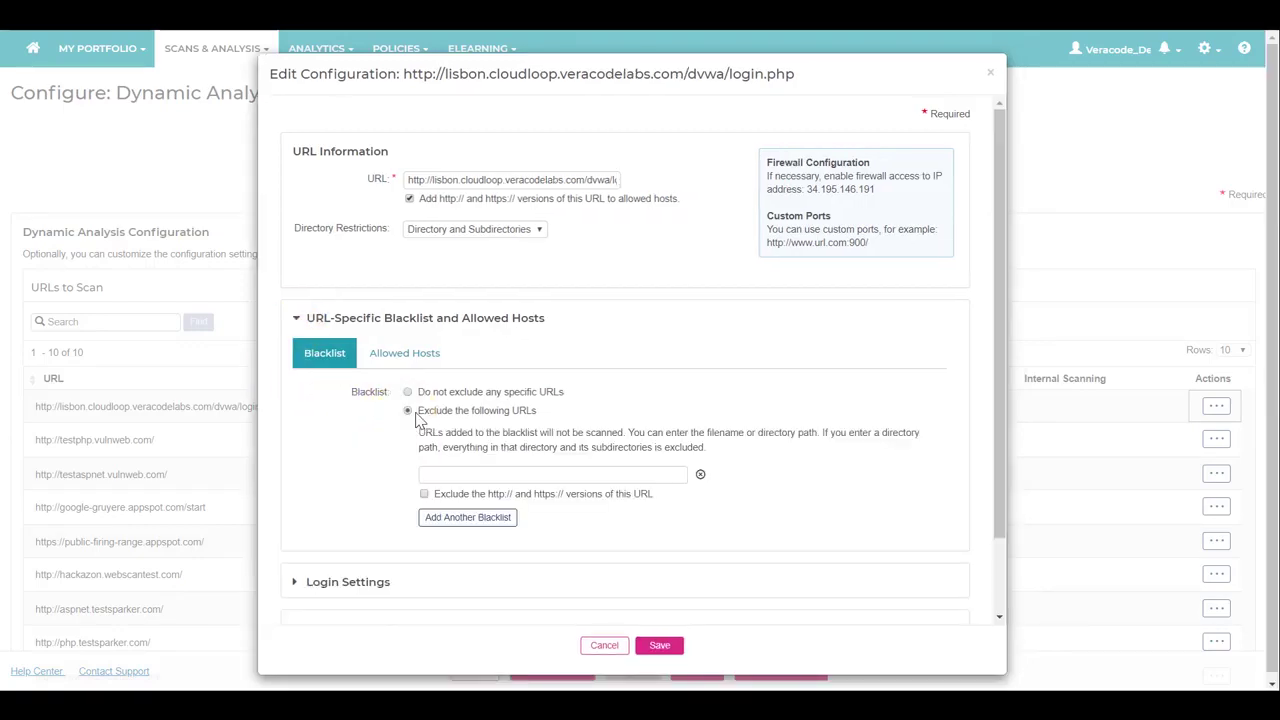
{"action": "left_click", "coordinate": [435, 474]}
{"action": "type", "text": "http://lisbon.cloudloop.veracodelabs.com/dvwa/logout"}
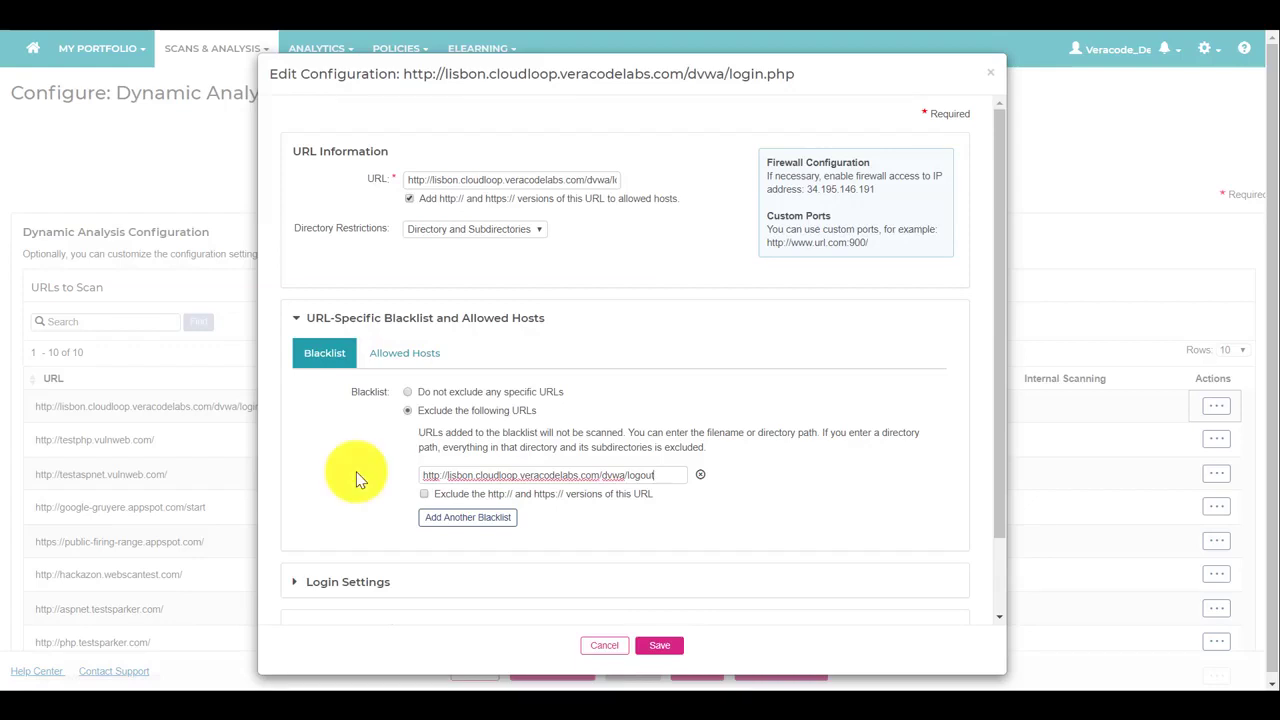
{"action": "left_click", "coordinate": [381, 366]}
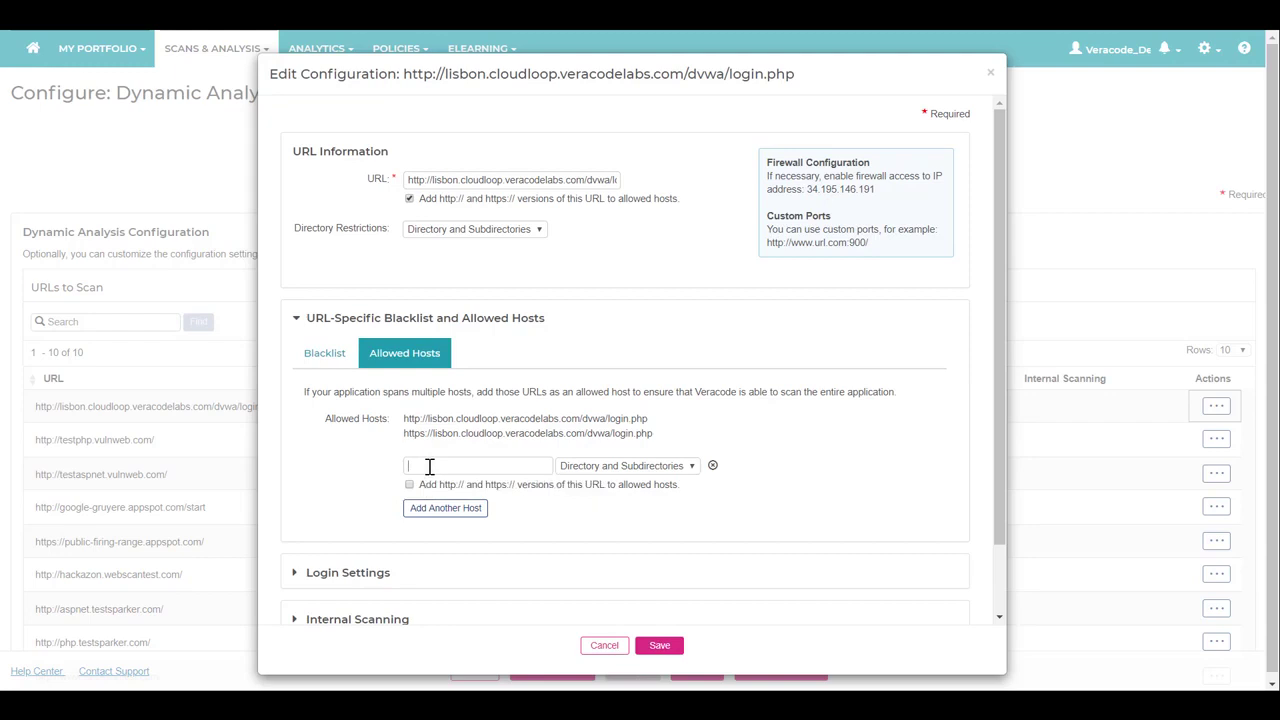
Allow the api.lisbon.cloudloop host with http and https versions and save the configuration.
{"action": "key", "text": "ctrl+v"}
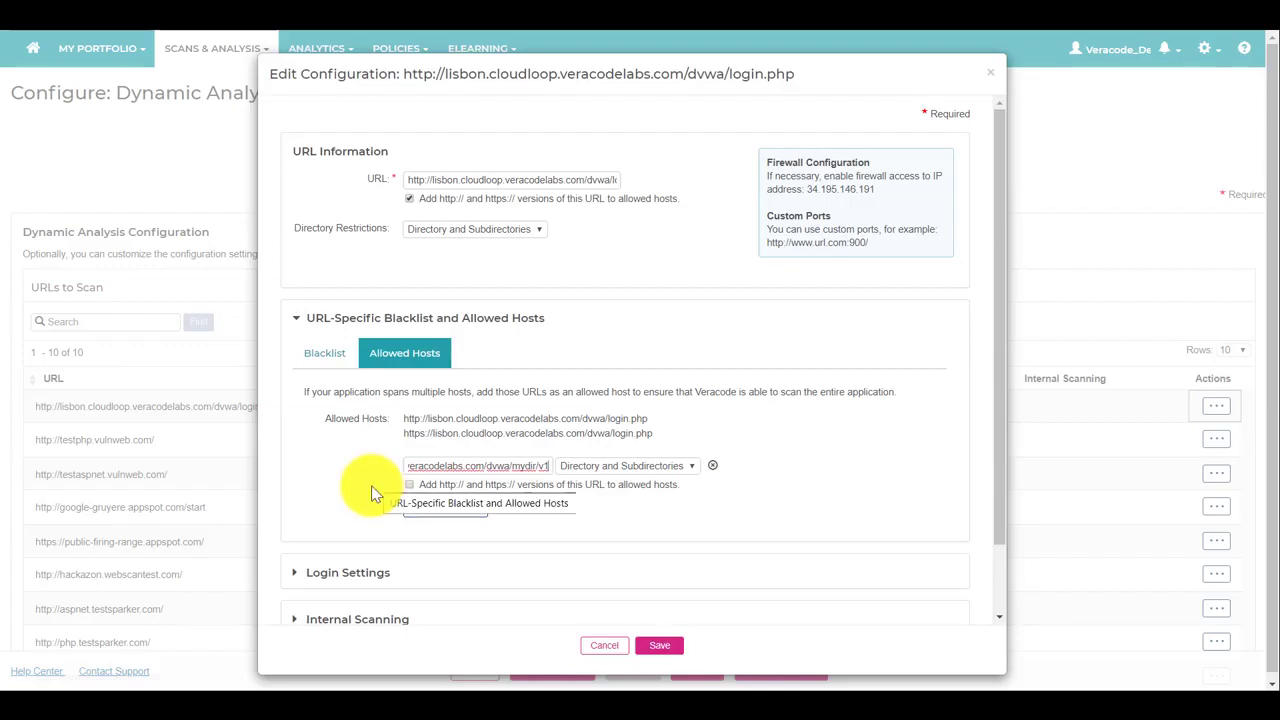
{"action": "left_click", "coordinate": [410, 485]}
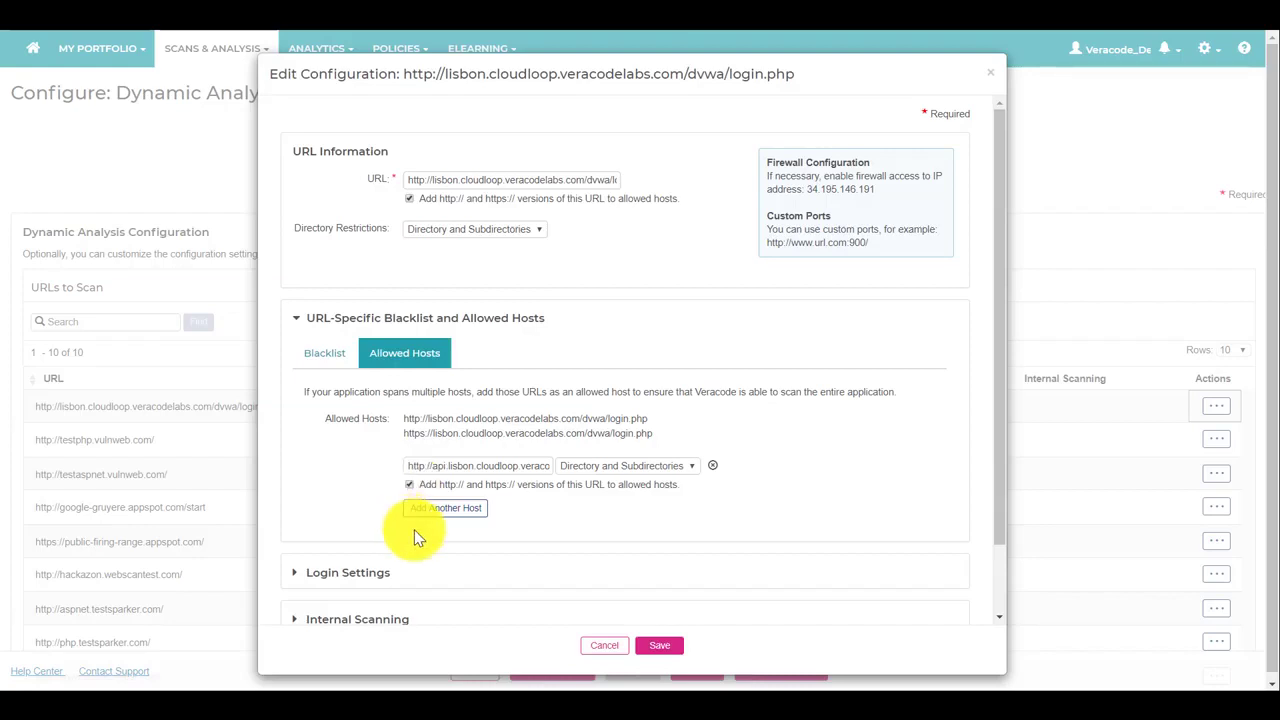
{"action": "left_click", "coordinate": [660, 648]}
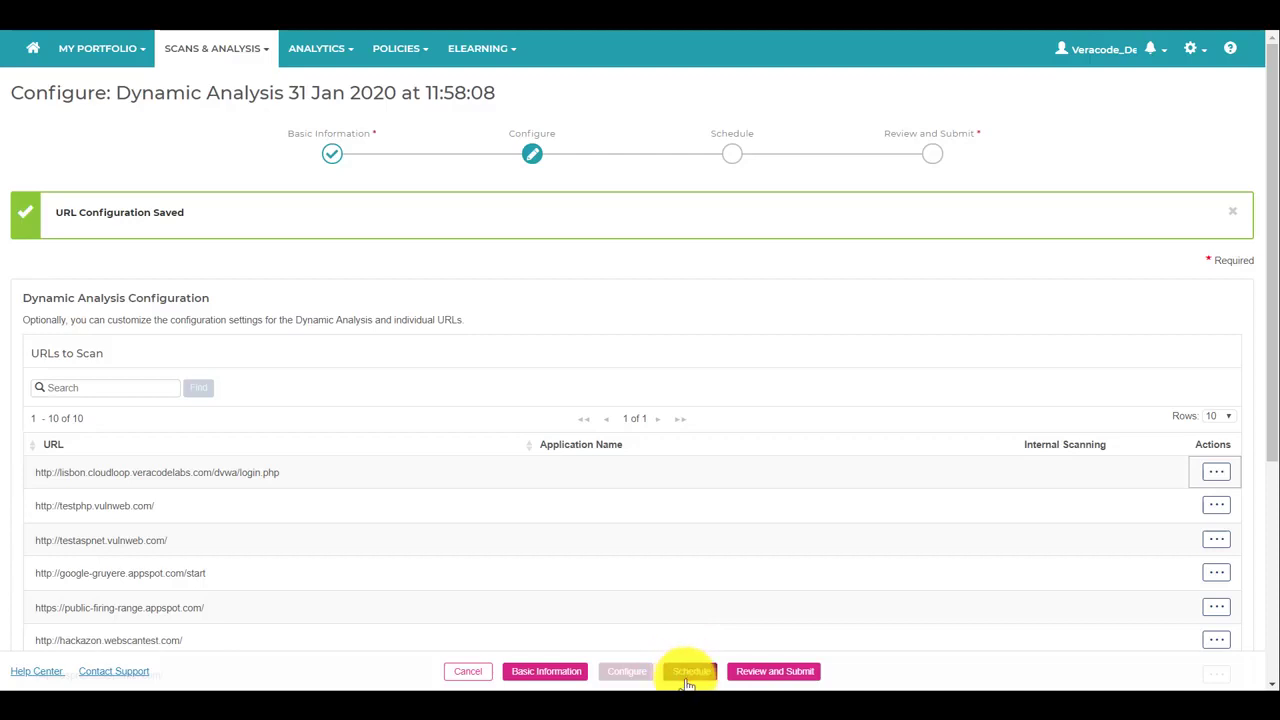
Schedule the analysis once from 01 Feb 2020 12:52PM for 24 hours, then review it.
{"action": "left_click", "coordinate": [690, 671]}
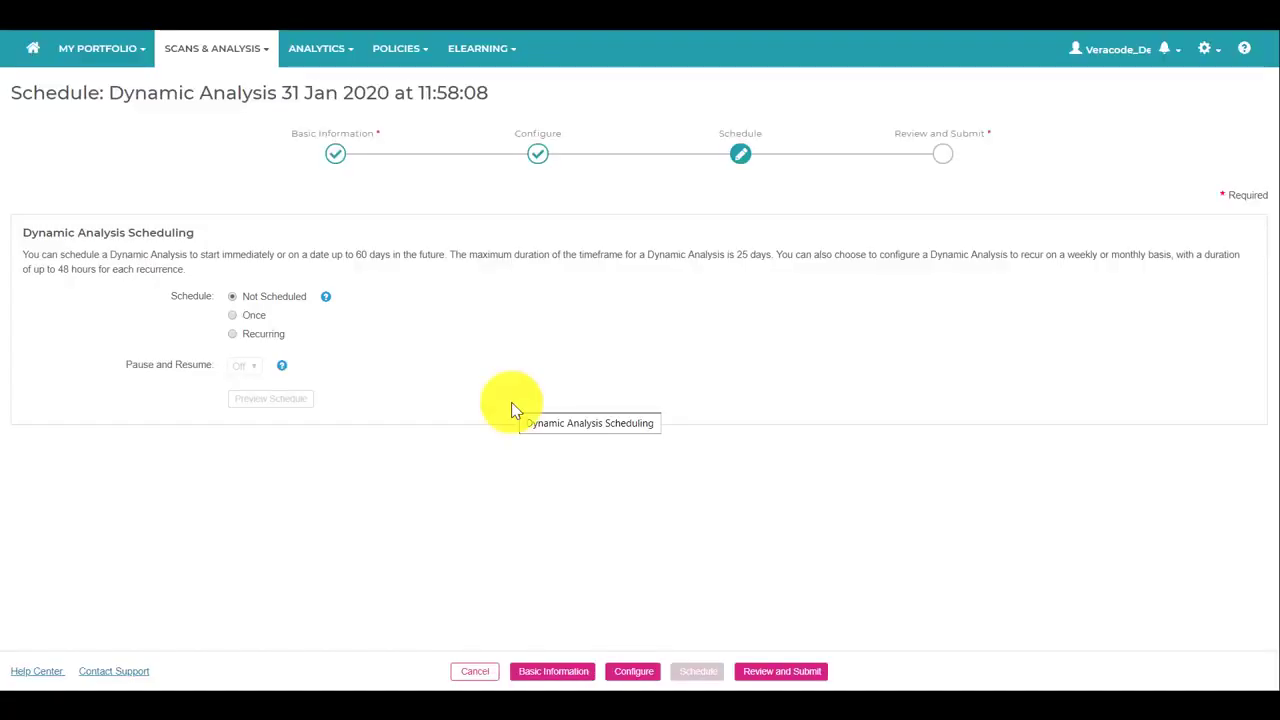
{"action": "left_click", "coordinate": [234, 316]}
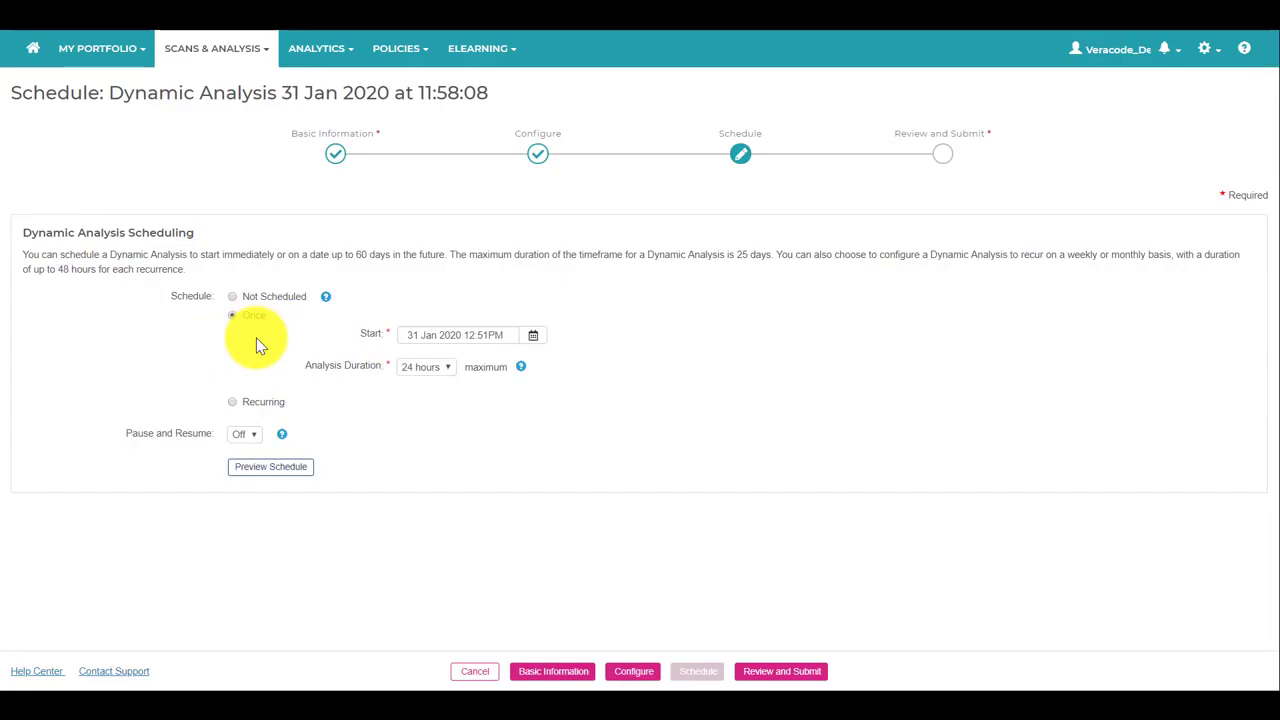
{"action": "left_click", "coordinate": [533, 340]}
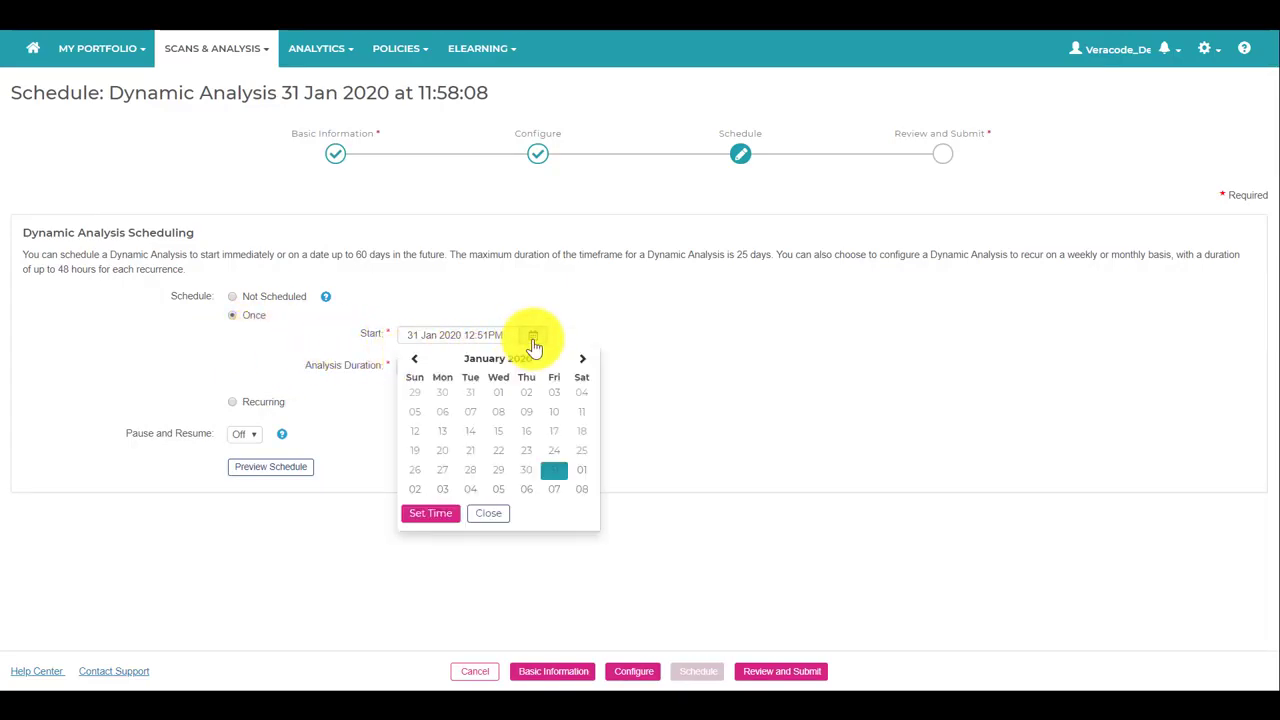
{"action": "left_click", "coordinate": [577, 474]}
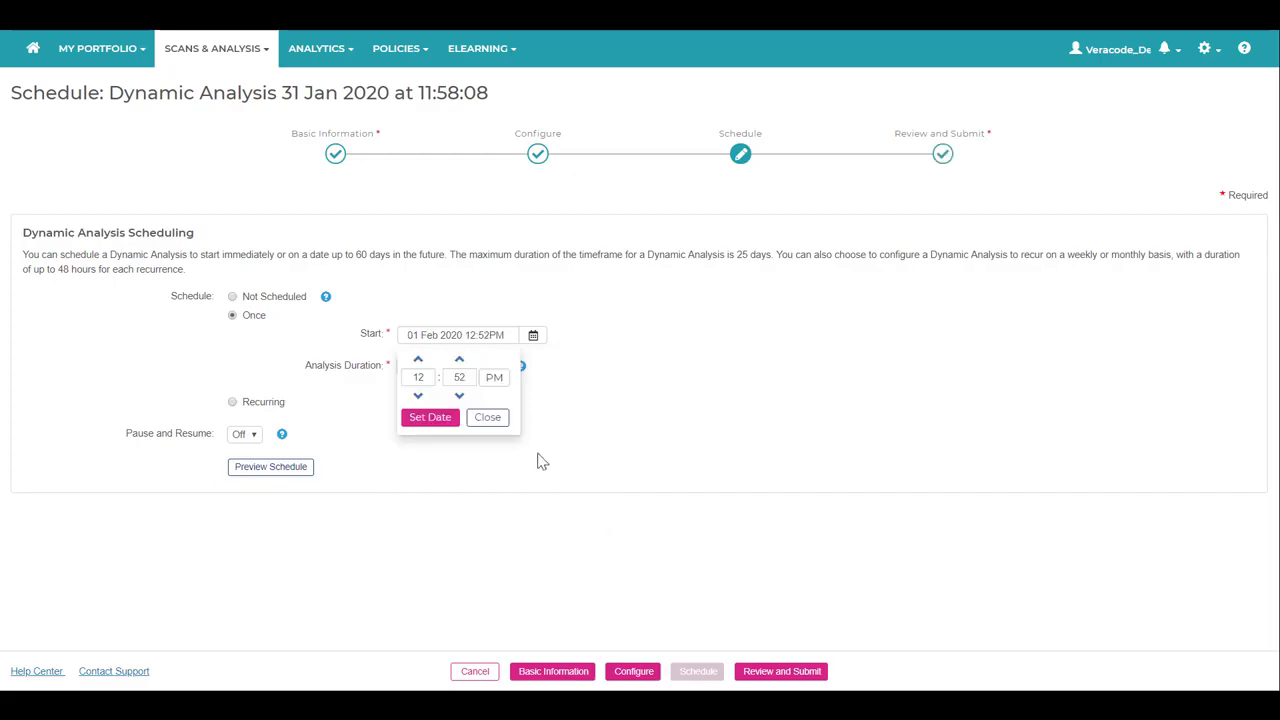
{"action": "left_click", "coordinate": [488, 418]}
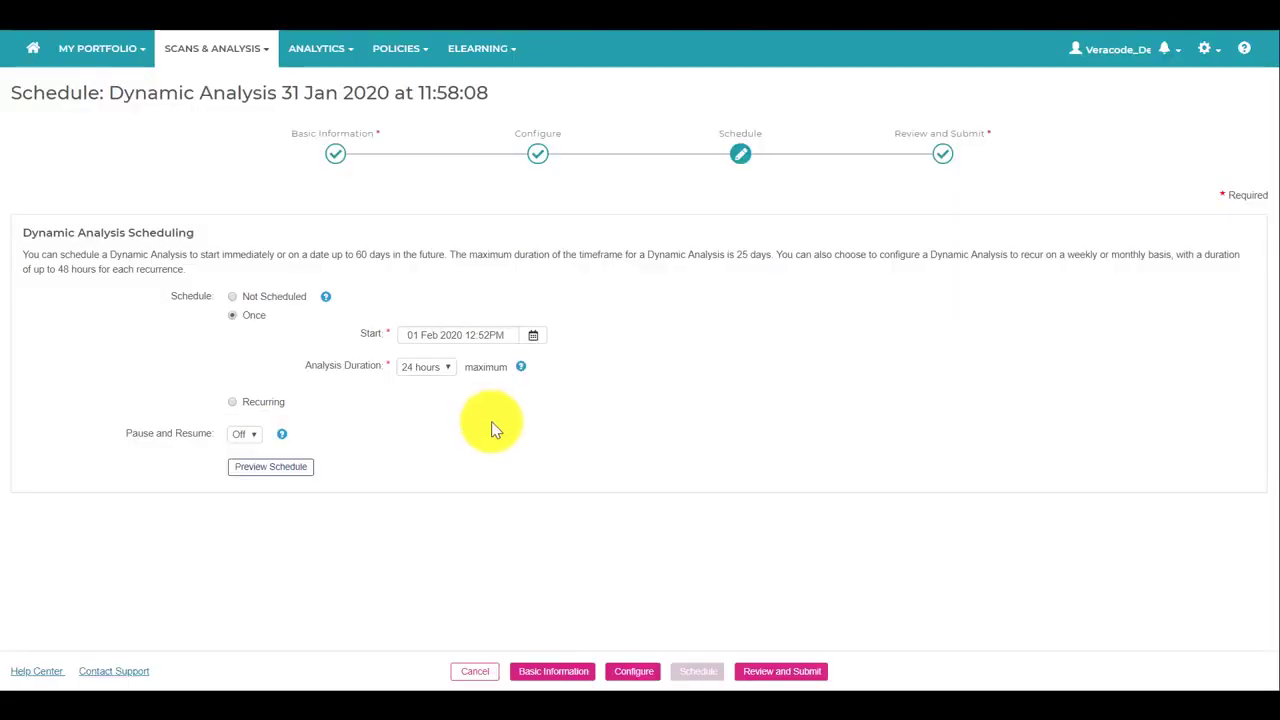
{"action": "left_click", "coordinate": [782, 671]}
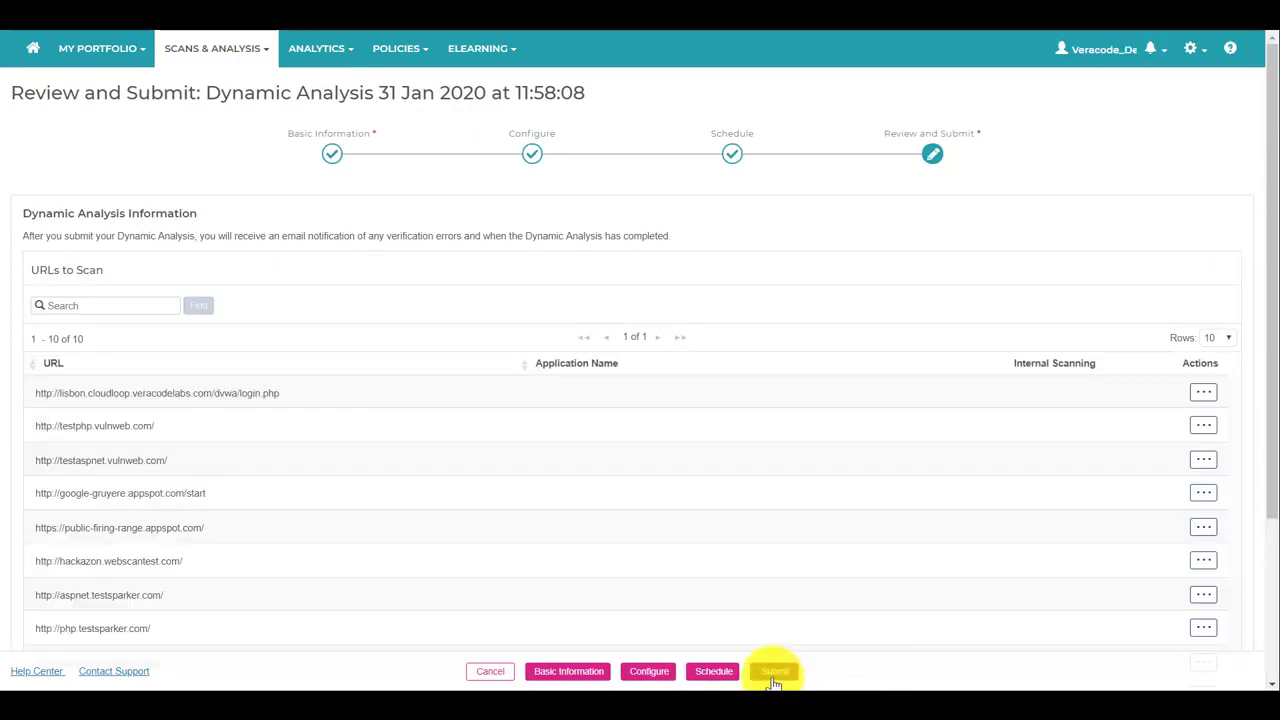
Submit the 10-URL analysis, check its schedule details, and open the 24 Jan 2020 analysis results.
{"action": "left_click", "coordinate": [773, 679]}
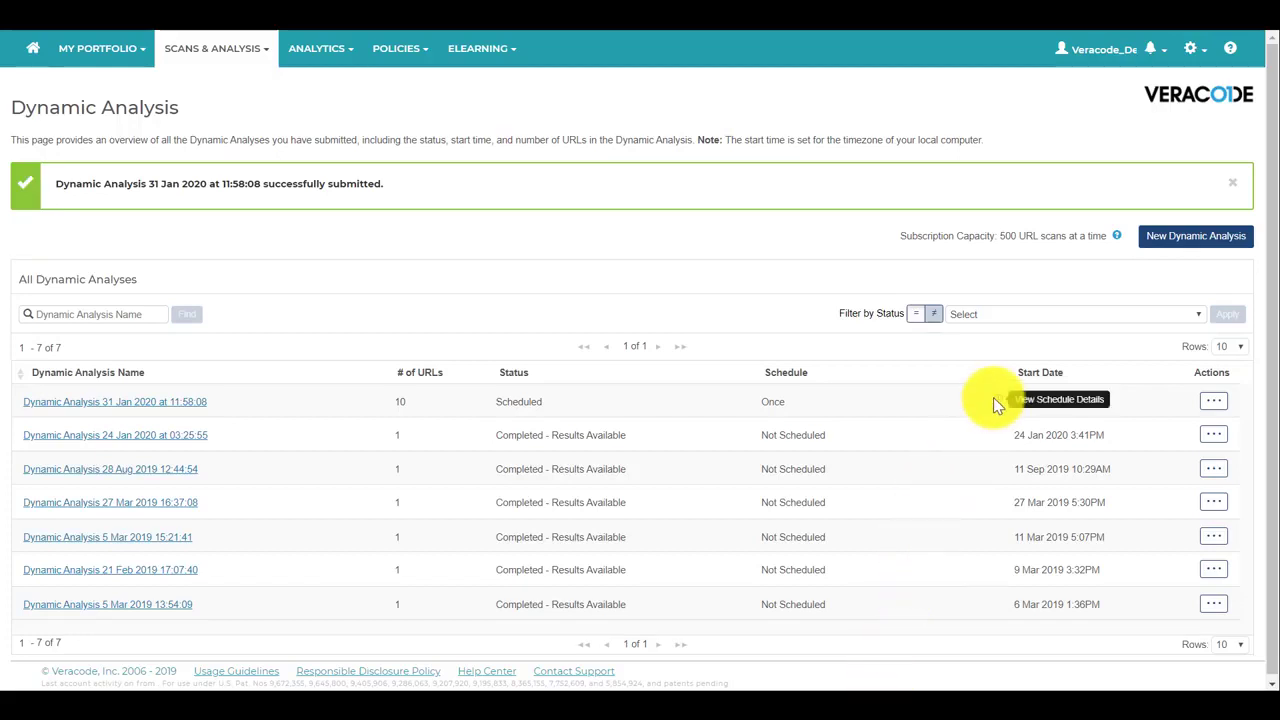
{"action": "mouse_move", "coordinate": [997, 400]}
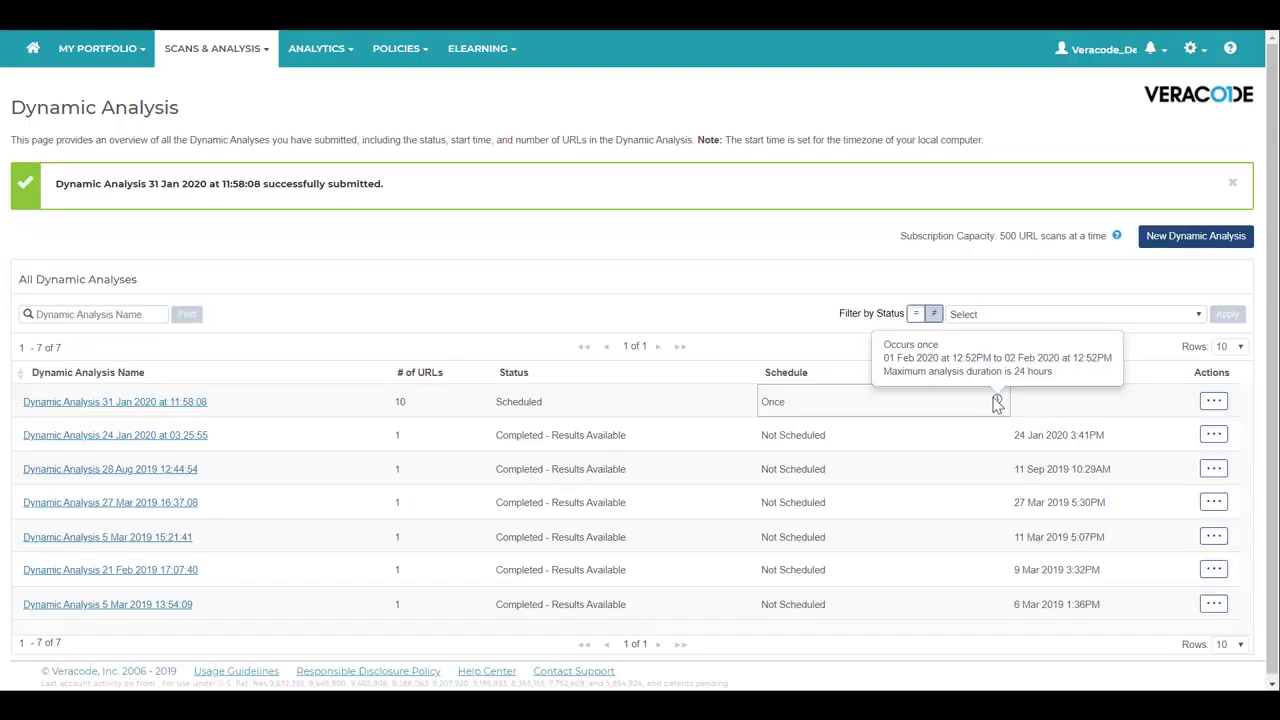
{"action": "left_click", "coordinate": [995, 404]}
{"action": "left_click", "coordinate": [1212, 440]}
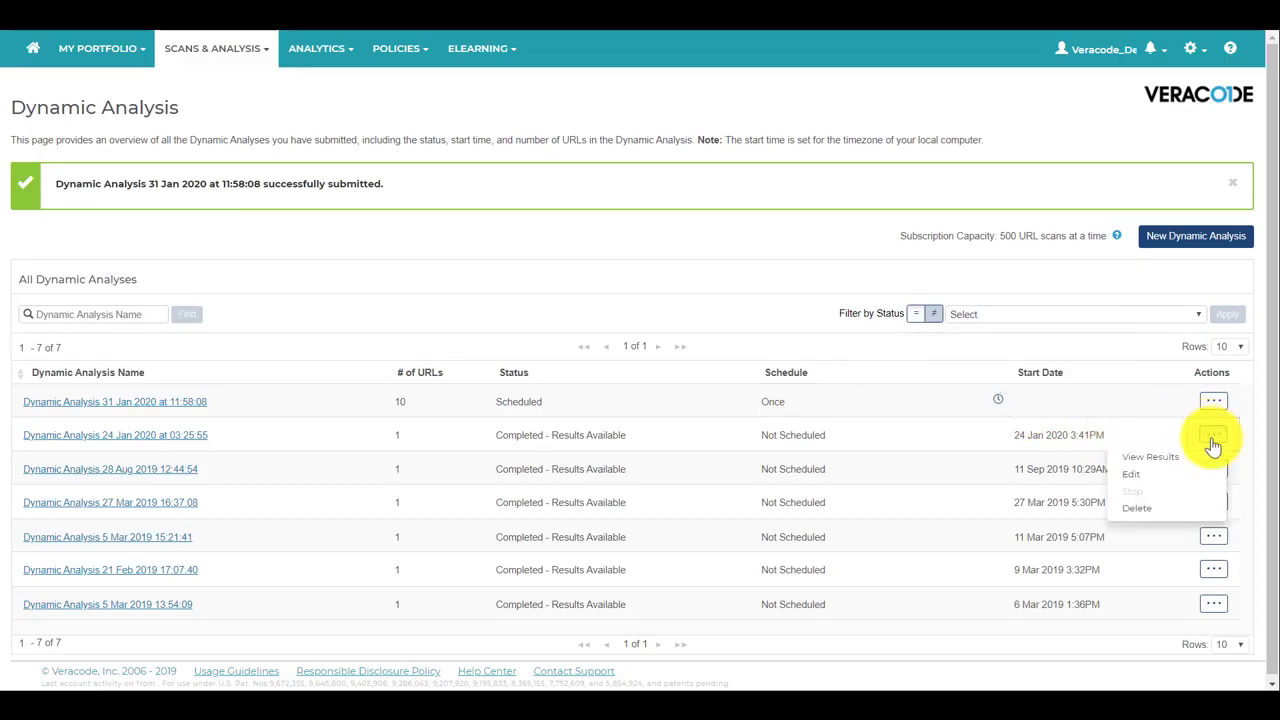
{"action": "left_click", "coordinate": [1205, 457]}
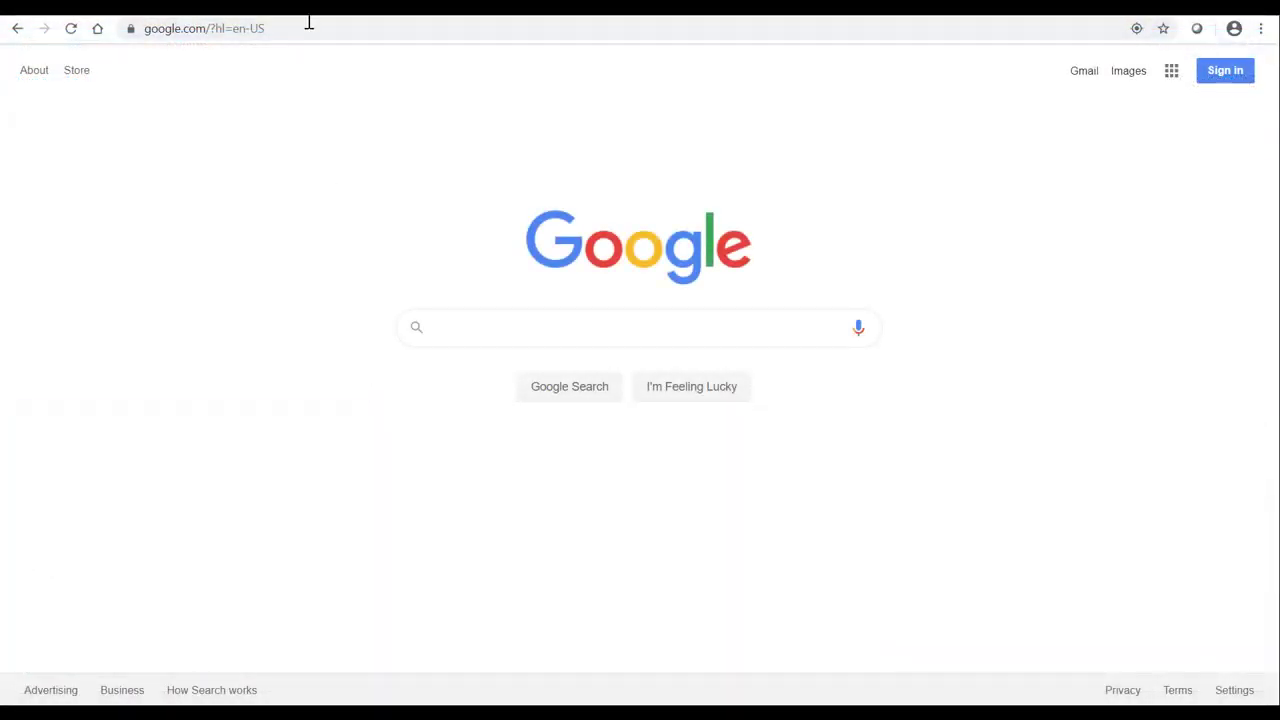
Search help.veracode.com for 'dynamic analysis' and open the Dynamic Analysis Overview article.
{"action": "left_click", "coordinate": [309, 22]}
{"action": "type", "text": "help."}
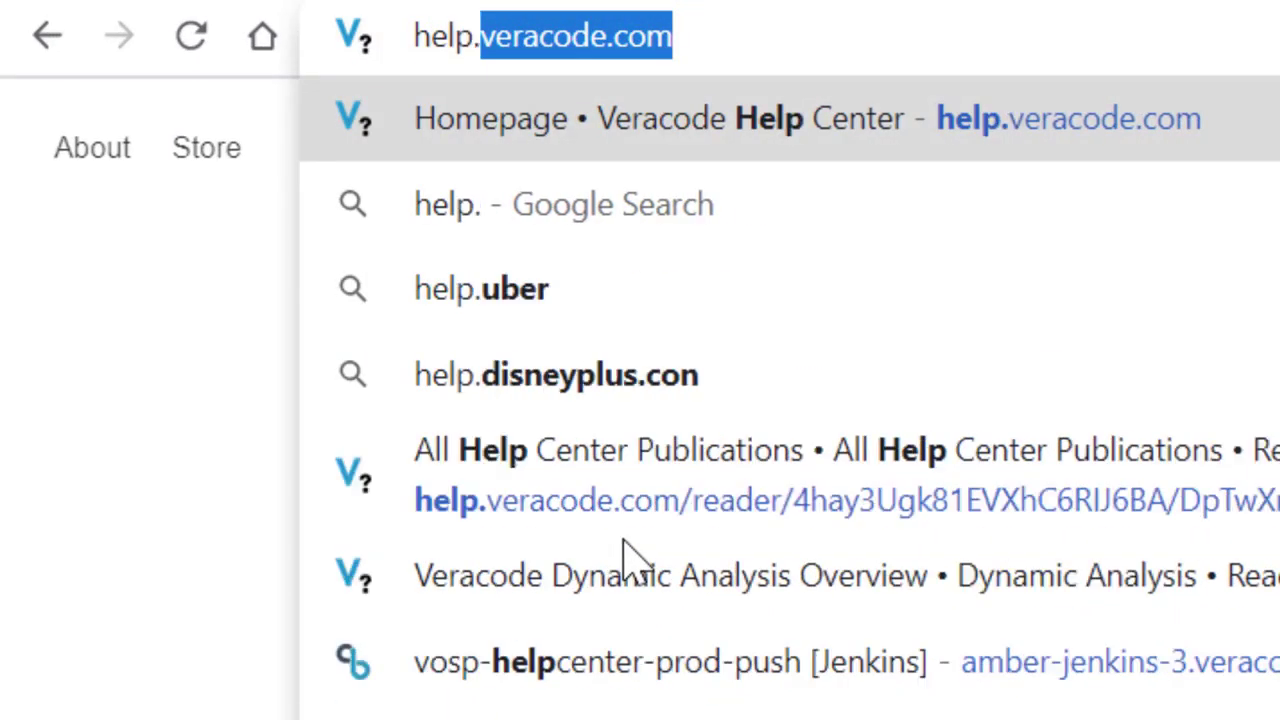
{"action": "type", "text": "veracode."}
{"action": "key", "text": "Return"}
{"action": "type", "text": "dynam"}
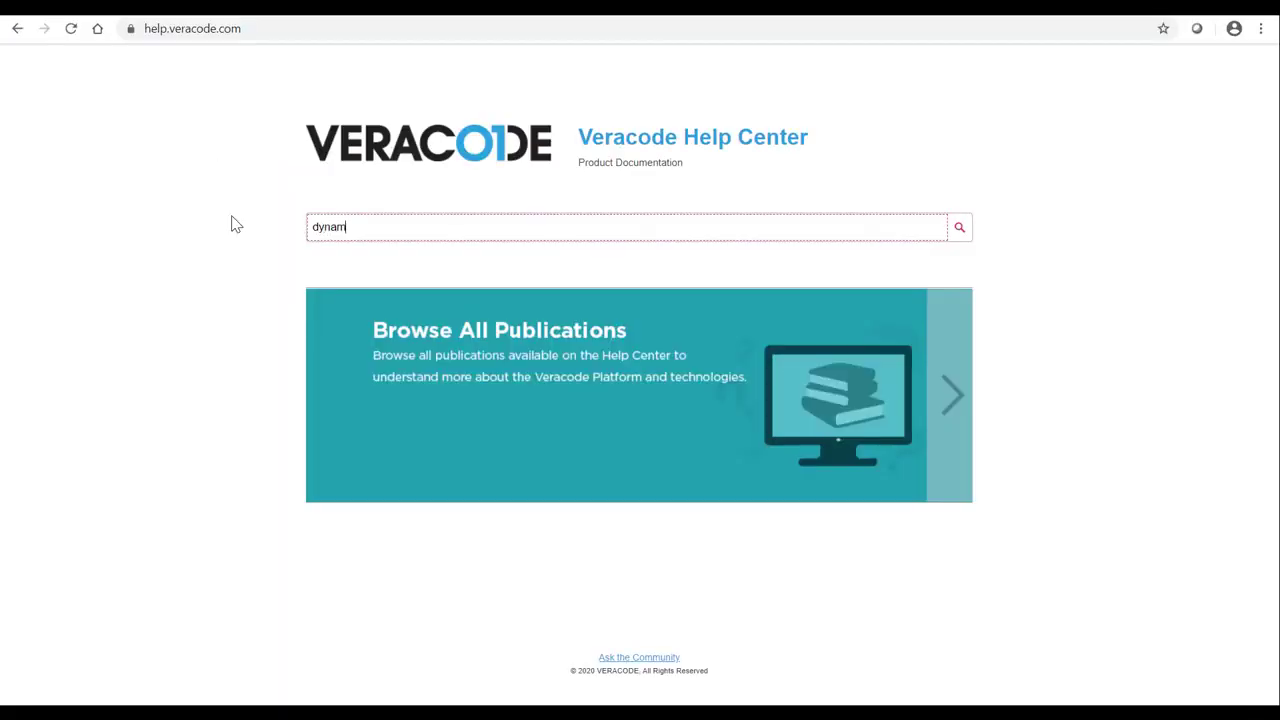
{"action": "type", "text": "ic analysis"}
{"action": "key", "text": "Return"}
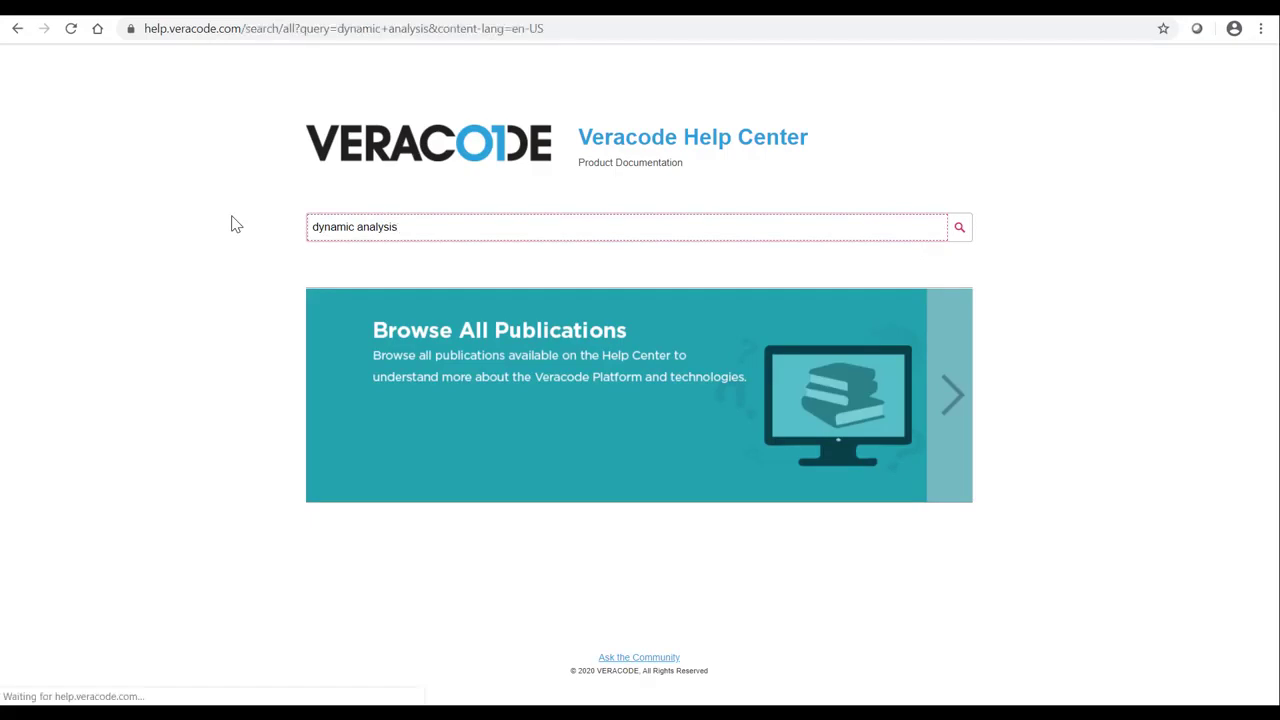
{"action": "left_click", "coordinate": [416, 208]}
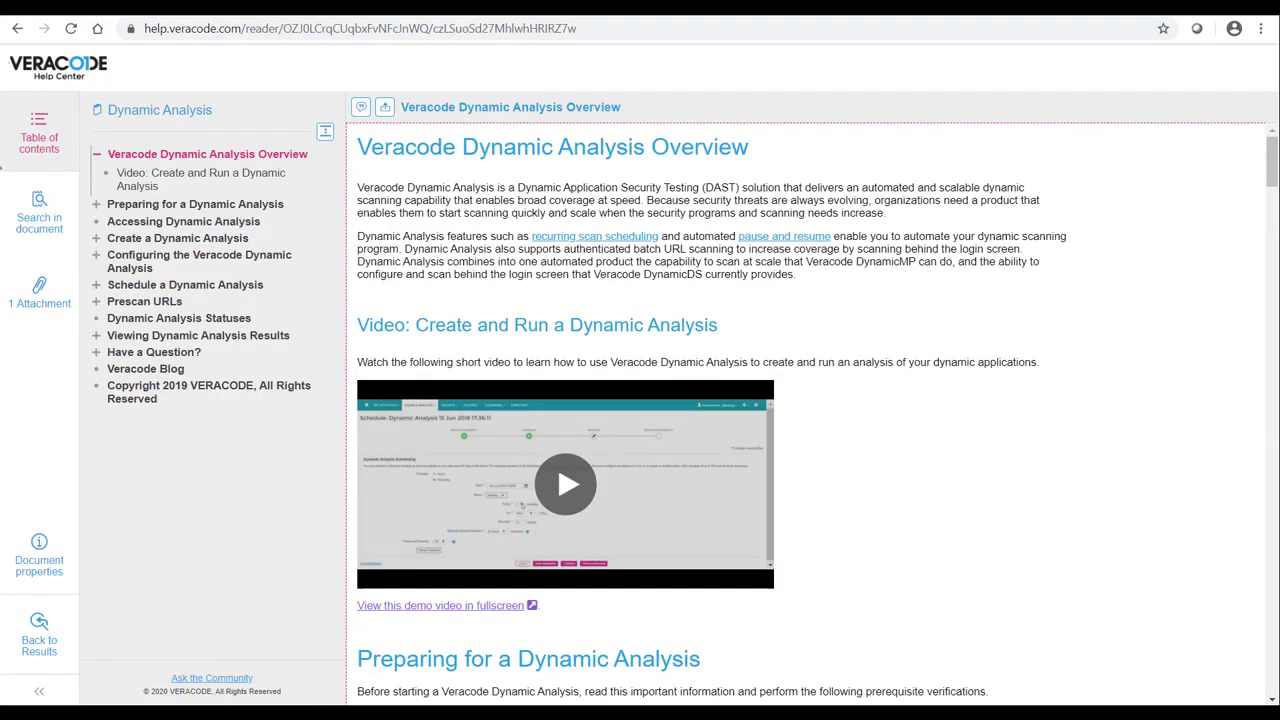